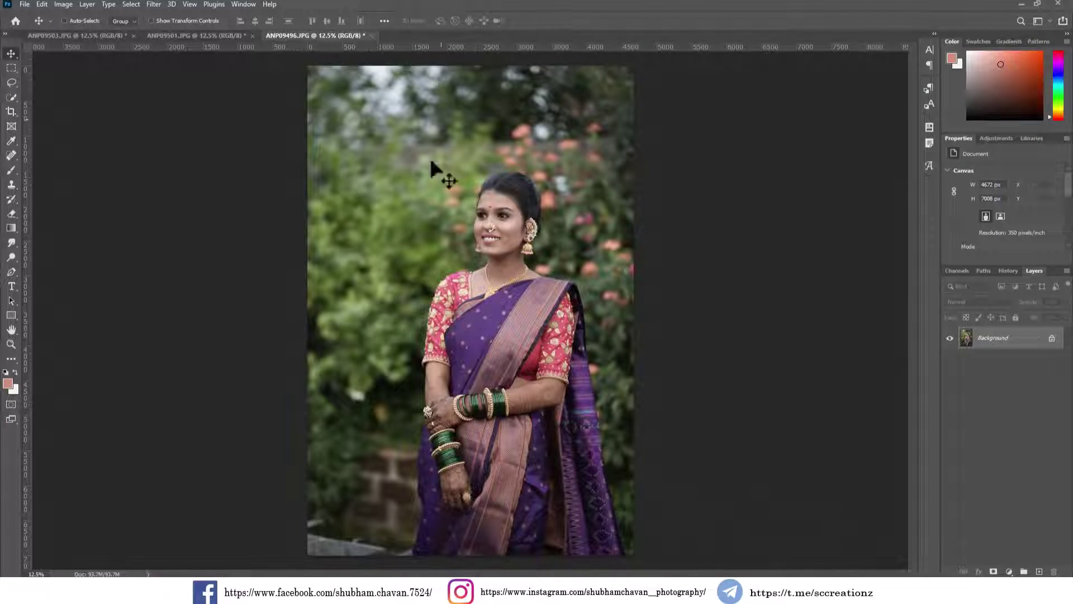
# Step: Open the Image > Adjustments menu on the saree portrait's background layer
pyautogui.click(63, 4)
pyautogui.click(81, 33)
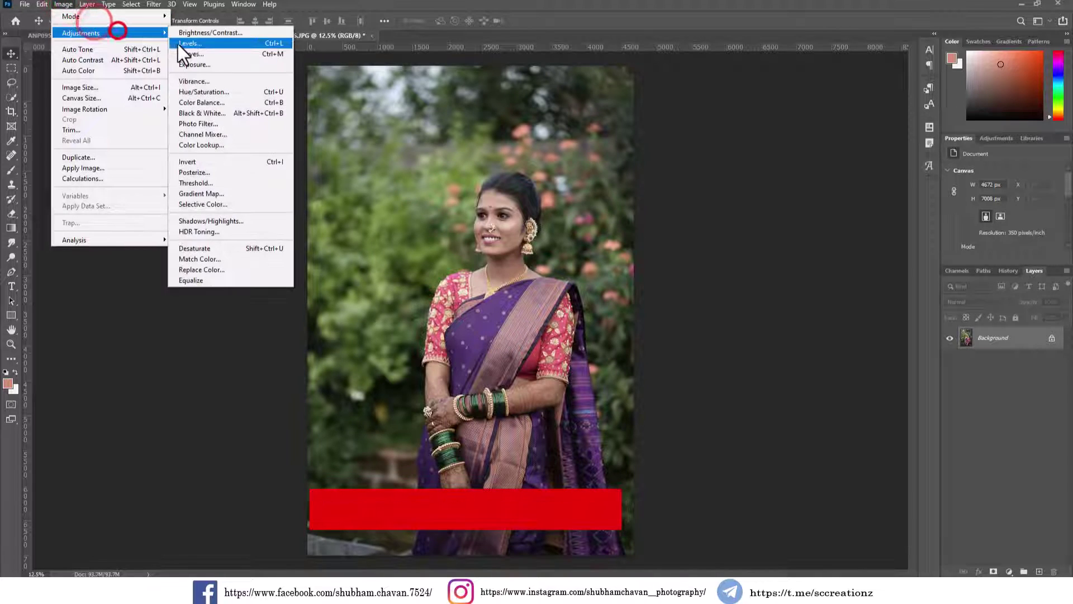
# Step: Apply Levels with input black 4, midtones 1.05 and white 241
pyautogui.click(177, 44)
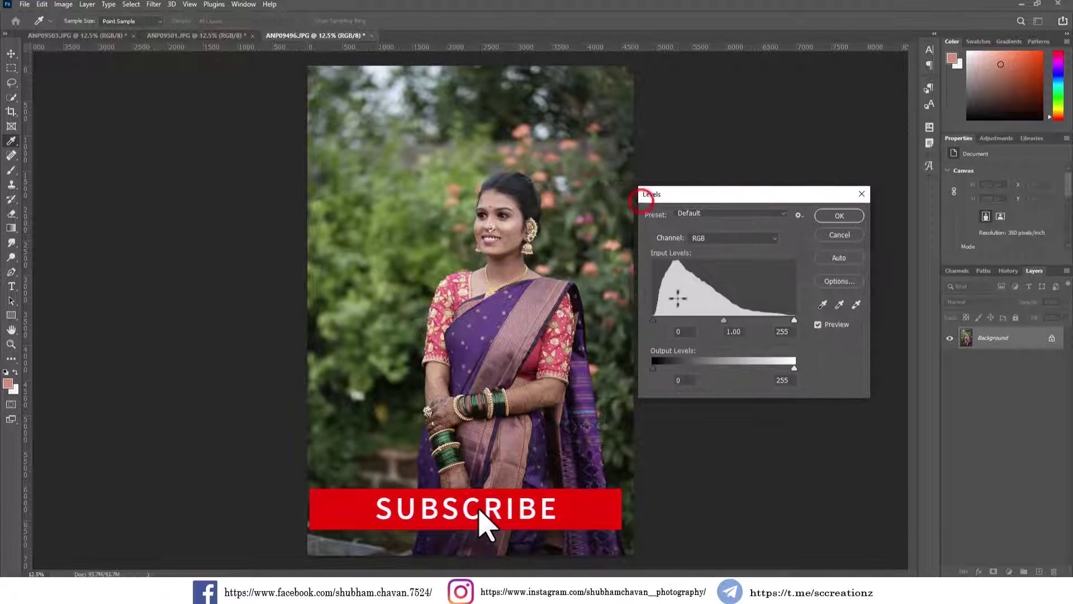
pyautogui.moveTo(652, 319); pyautogui.dragTo(655, 320)
pyautogui.moveTo(794, 320); pyautogui.dragTo(784, 319)
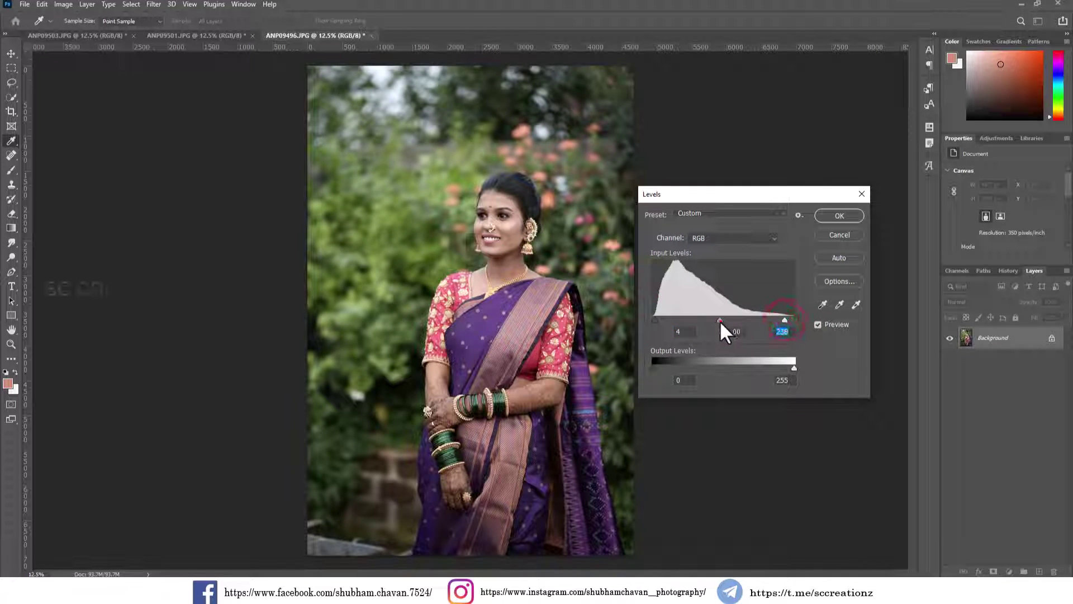
pyautogui.moveTo(719, 321); pyautogui.dragTo(716, 319)
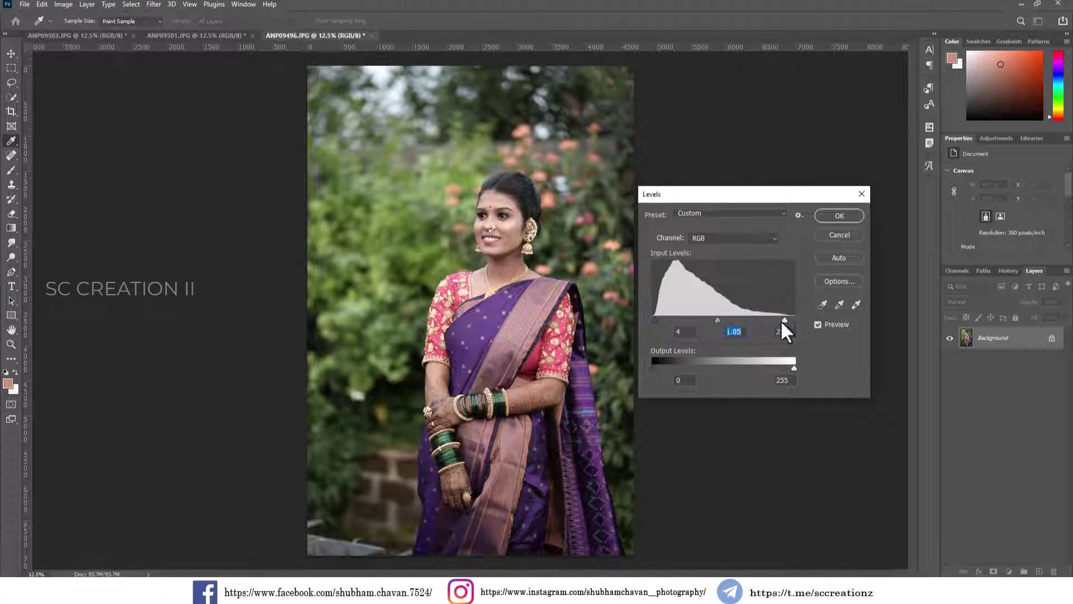
pyautogui.moveTo(783, 320); pyautogui.dragTo(785, 320)
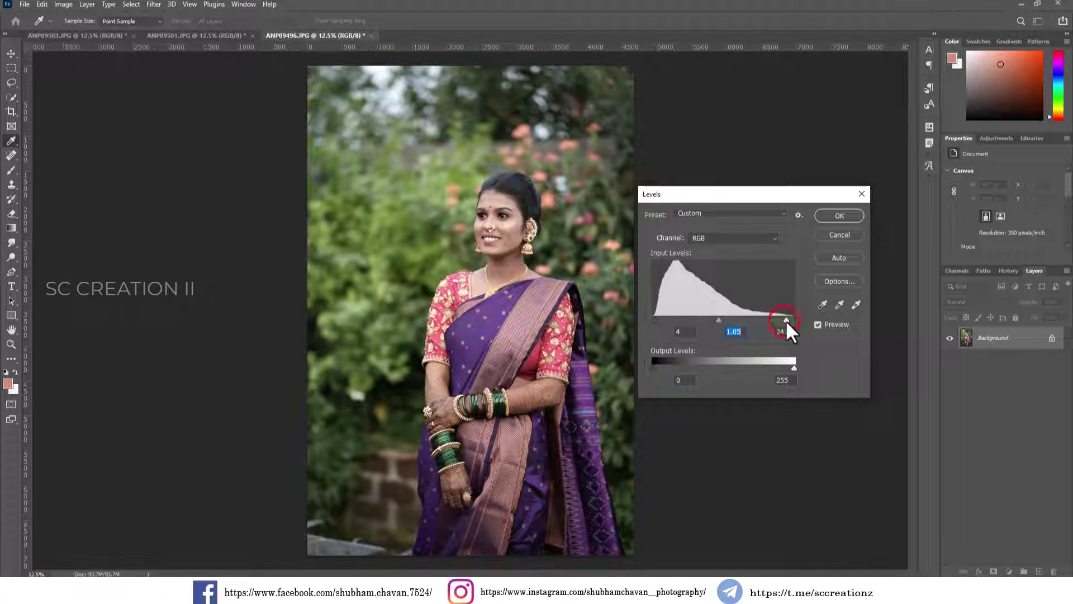
pyautogui.click(835, 212)
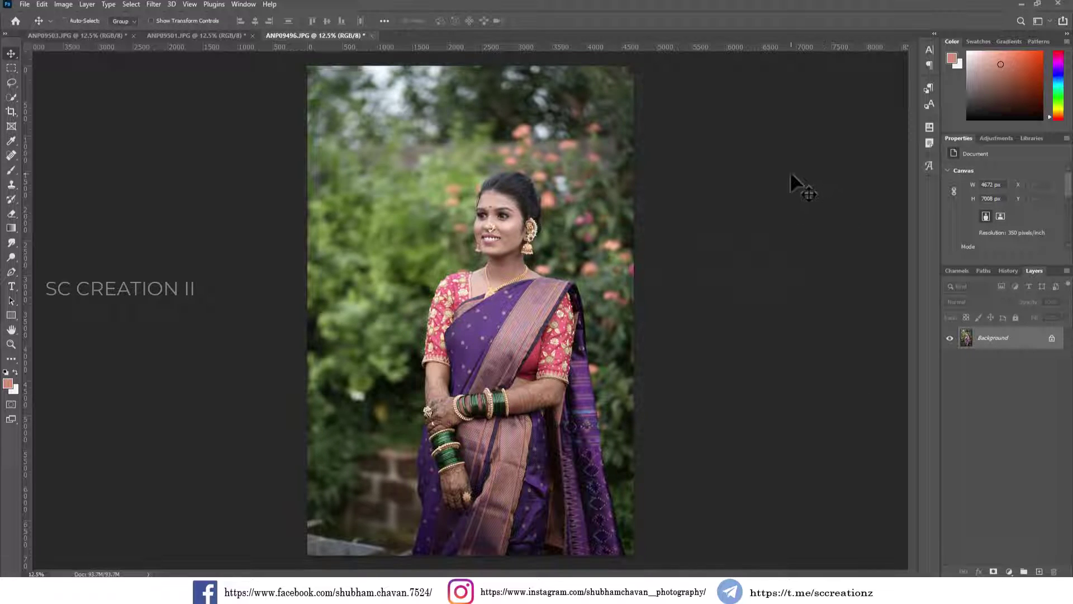
# Step: Unlock the background as Layer 0 and duplicate it as a layer named 'adjustments'
pyautogui.click(1052, 339)
pyautogui.click(1051, 339)
pyautogui.rightClick(1027, 338)
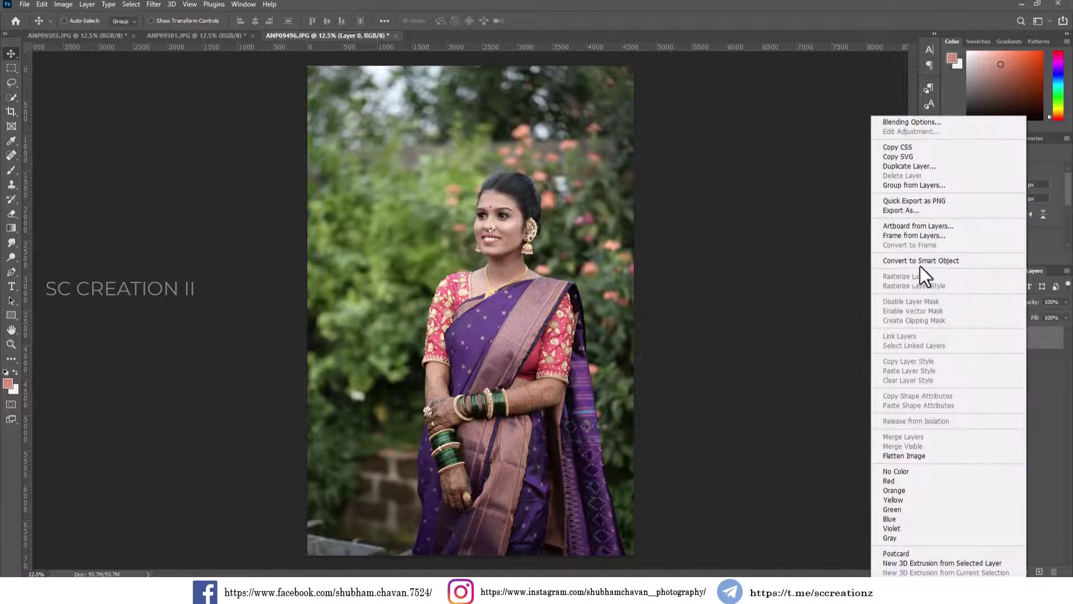
pyautogui.click(895, 166)
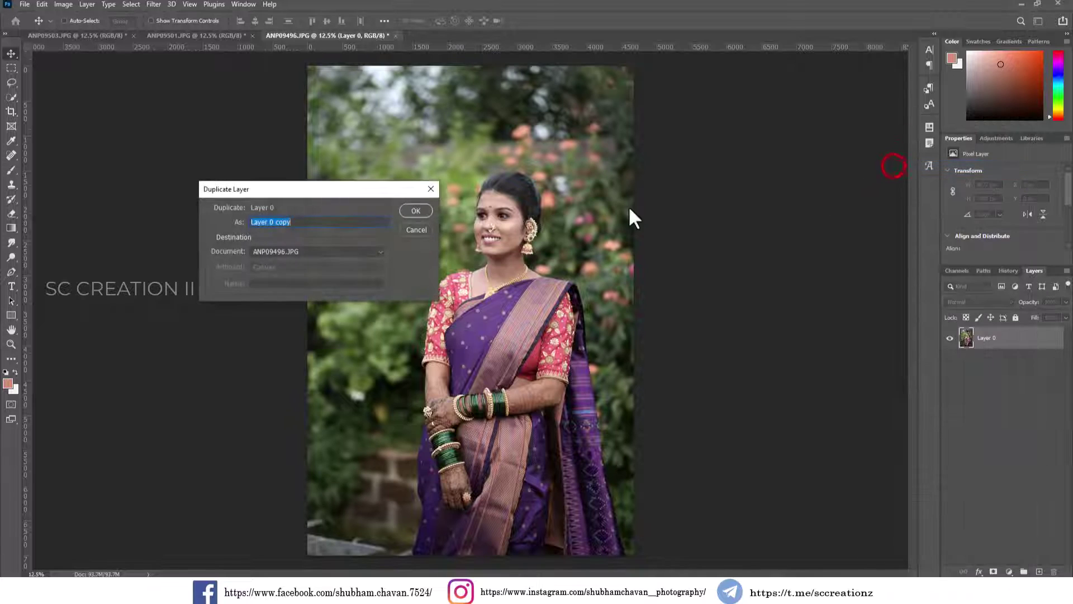
pyautogui.write('adjust')
pyautogui.write('ments')
pyautogui.press('Return')
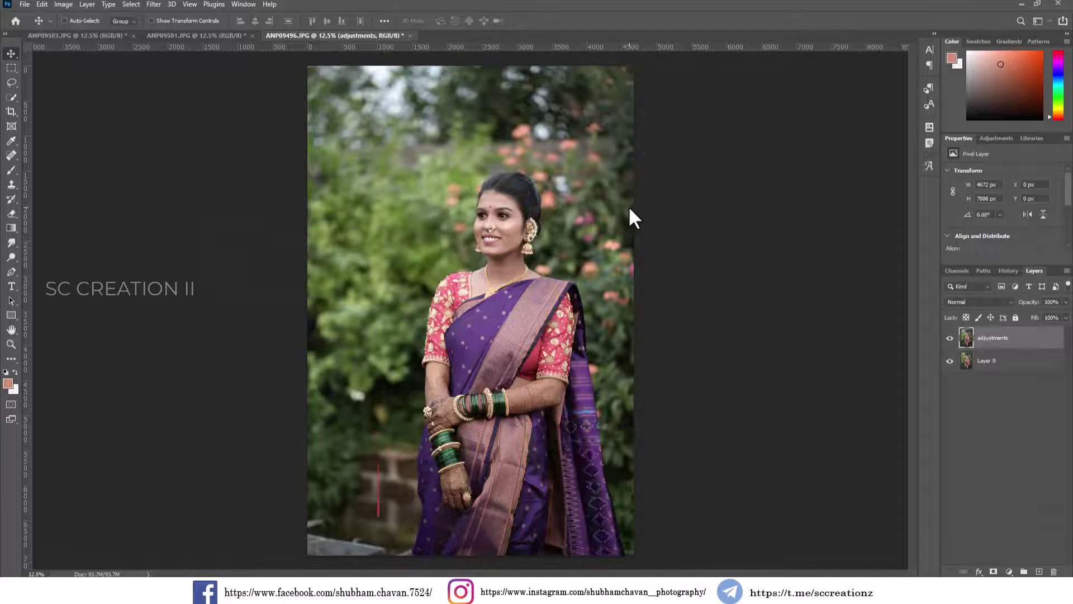
pyautogui.click(152, 5)
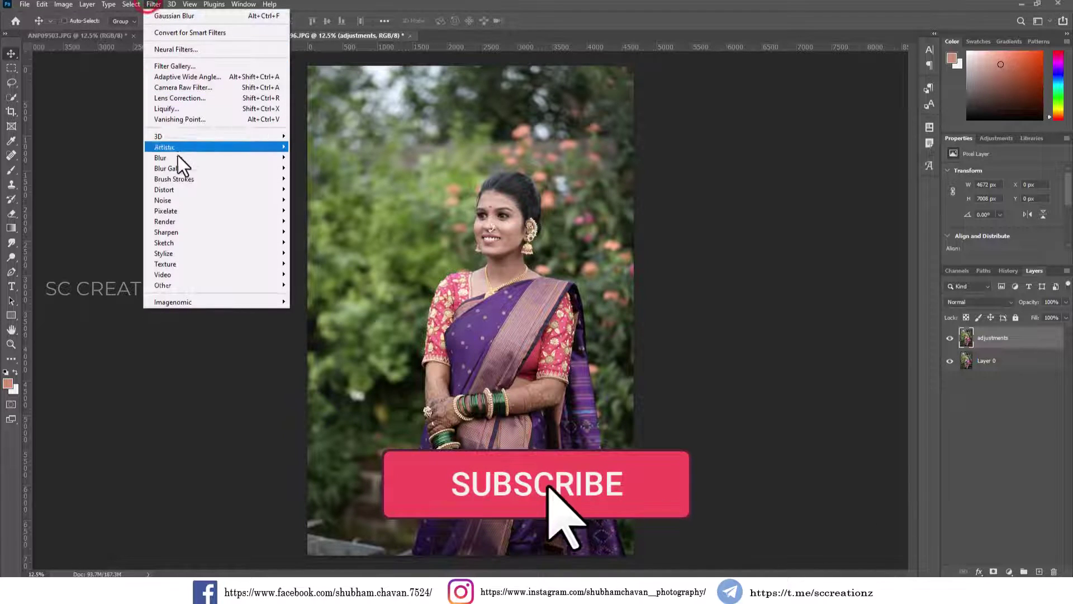
# Step: In the Camera Raw Filter, set Contrast +15, Highlights -61 and Shadows +61
pyautogui.click(175, 88)
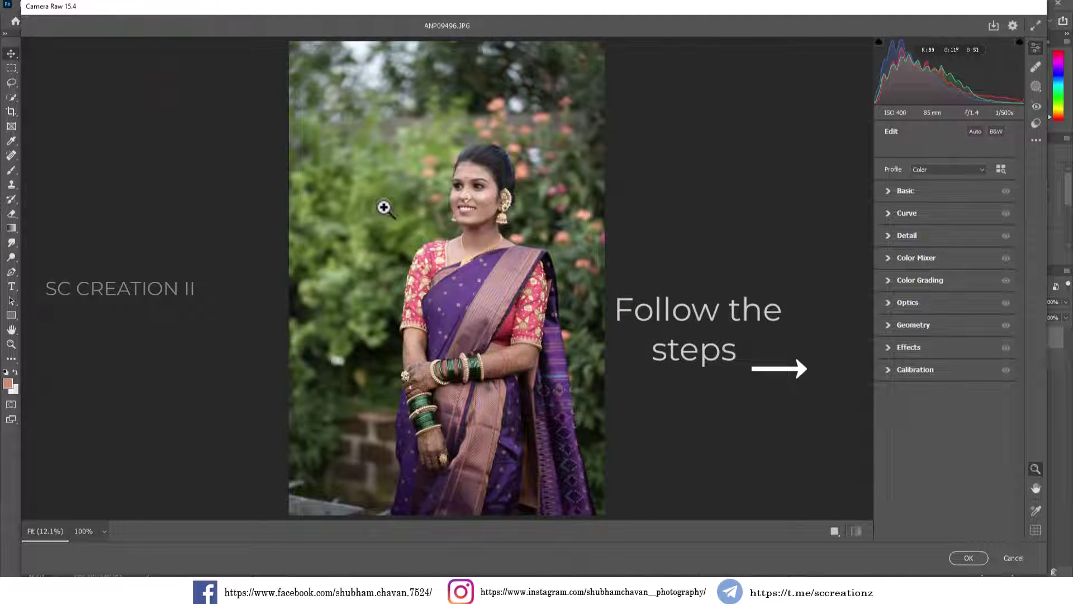
pyautogui.click(901, 192)
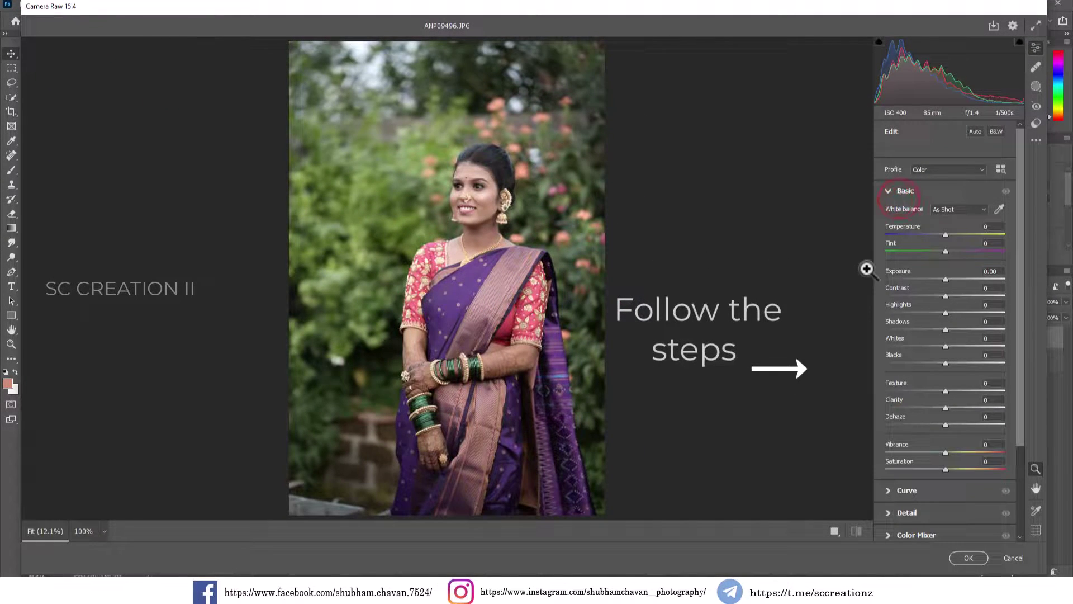
pyautogui.moveTo(945, 295); pyautogui.dragTo(954, 297)
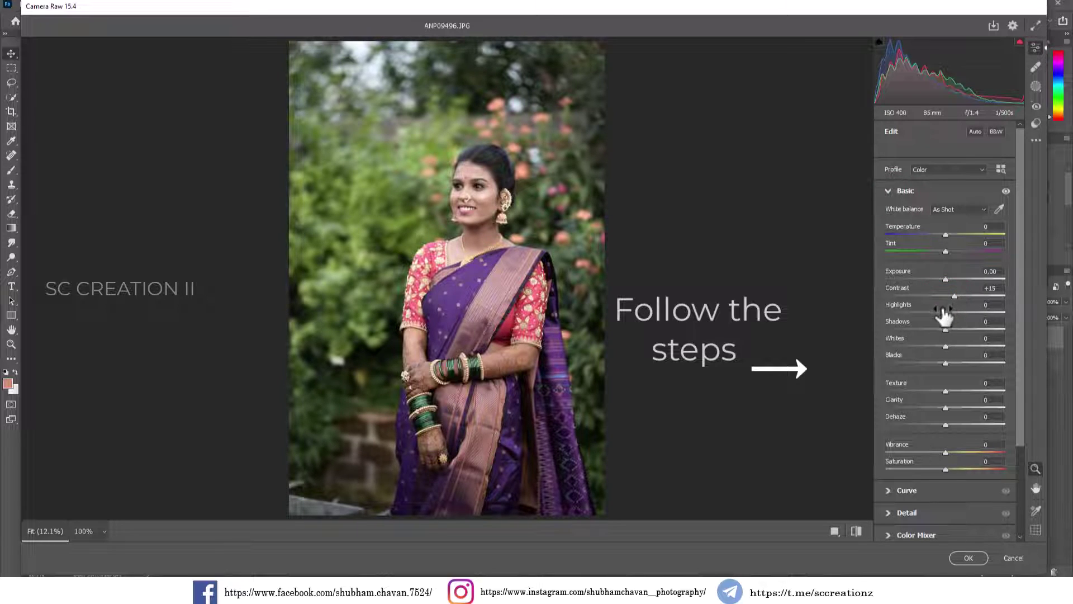
pyautogui.moveTo(945, 312); pyautogui.dragTo(915, 313)
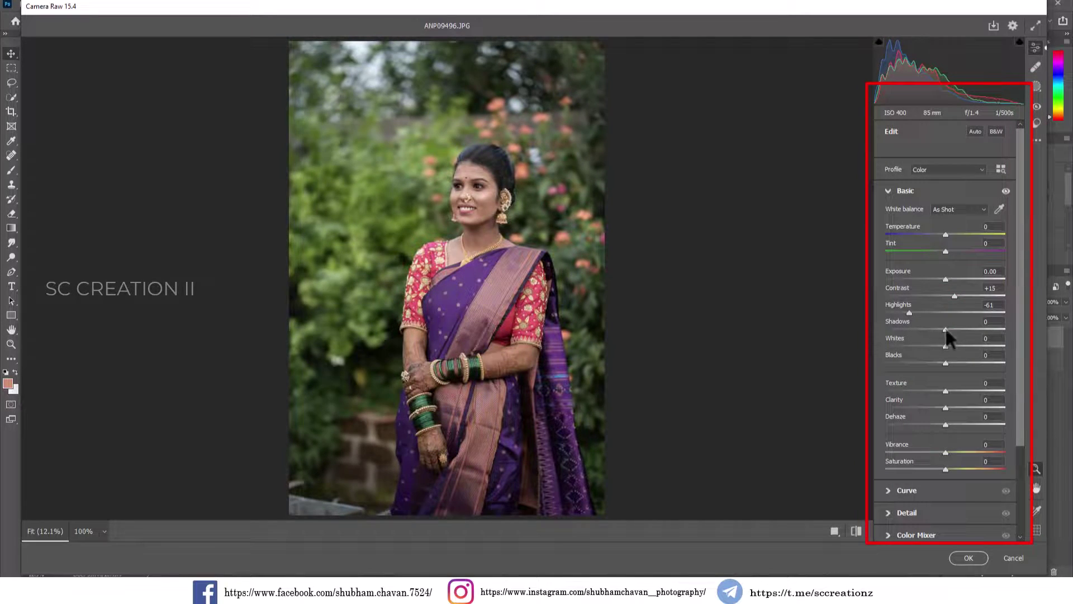
pyautogui.moveTo(946, 330); pyautogui.dragTo(976, 330)
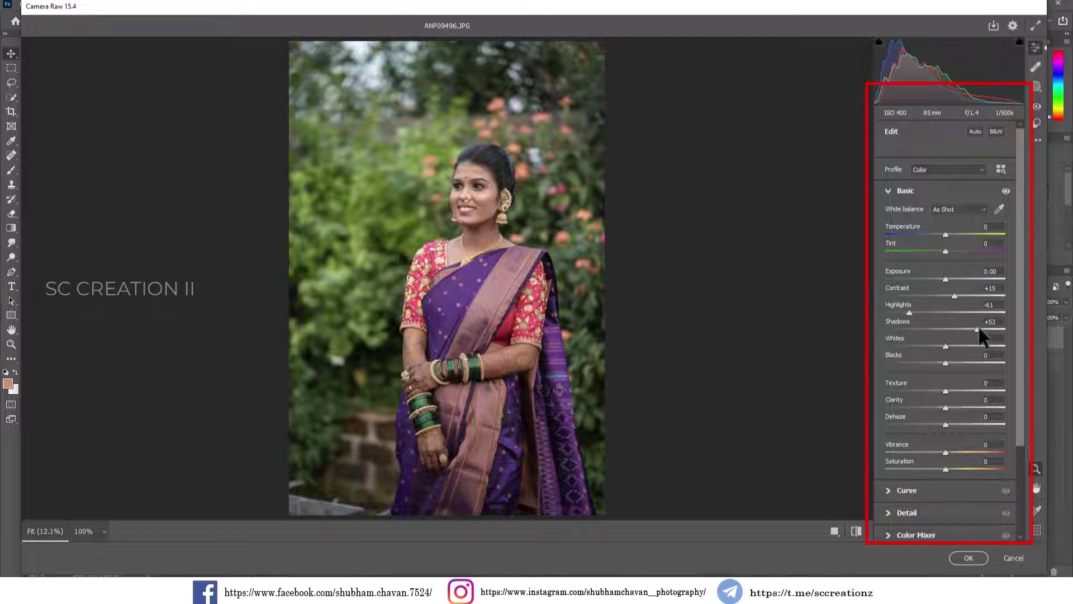
pyautogui.moveTo(982, 328); pyautogui.dragTo(933, 347)
# Step: Set Whites and Blacks to -28, Clarity +11 and Exposure +0.10
pyautogui.moveTo(948, 362); pyautogui.dragTo(931, 365)
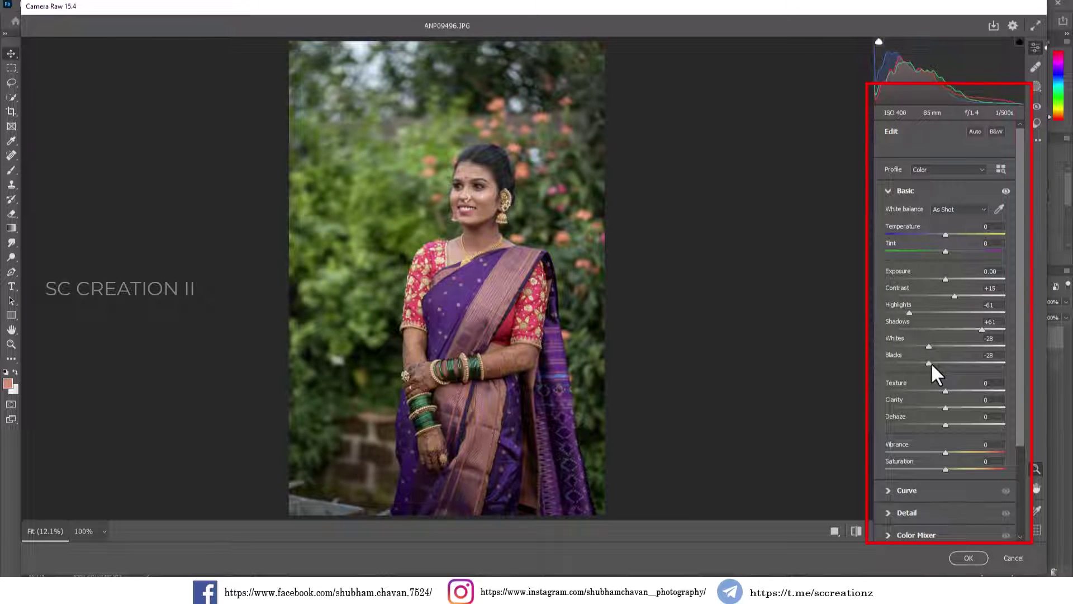
pyautogui.moveTo(945, 408); pyautogui.dragTo(952, 408)
pyautogui.click(945, 280)
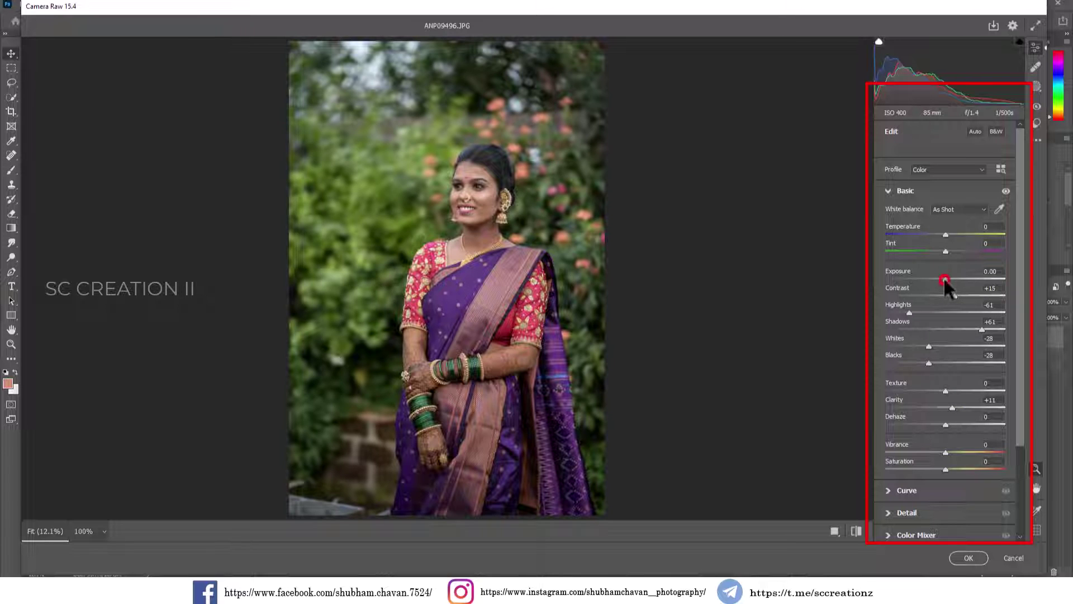
pyautogui.moveTo(944, 277); pyautogui.dragTo(946, 279)
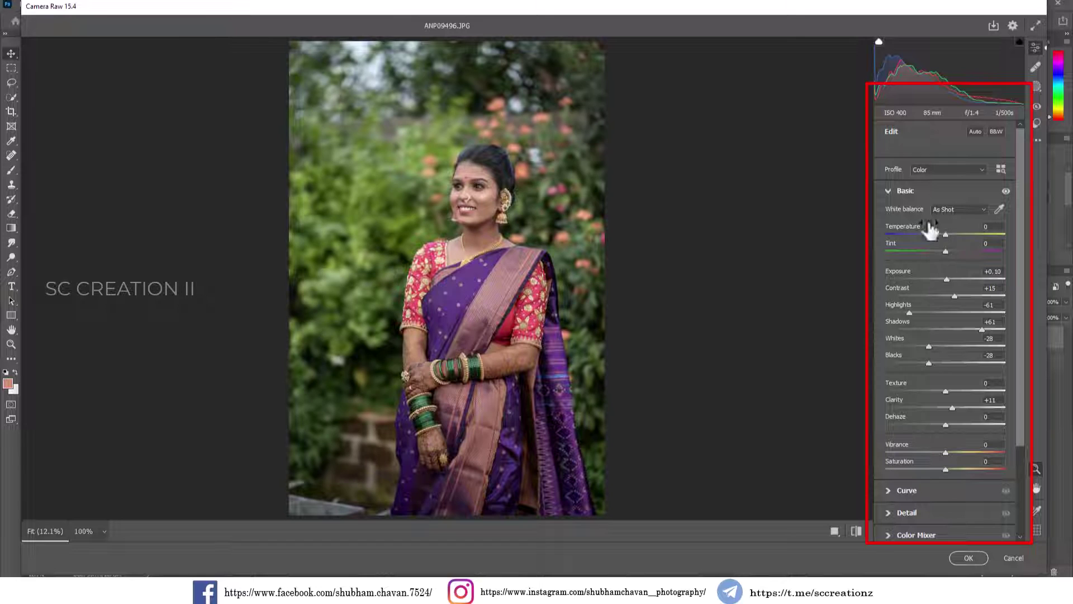
pyautogui.click(905, 191)
pyautogui.click(907, 213)
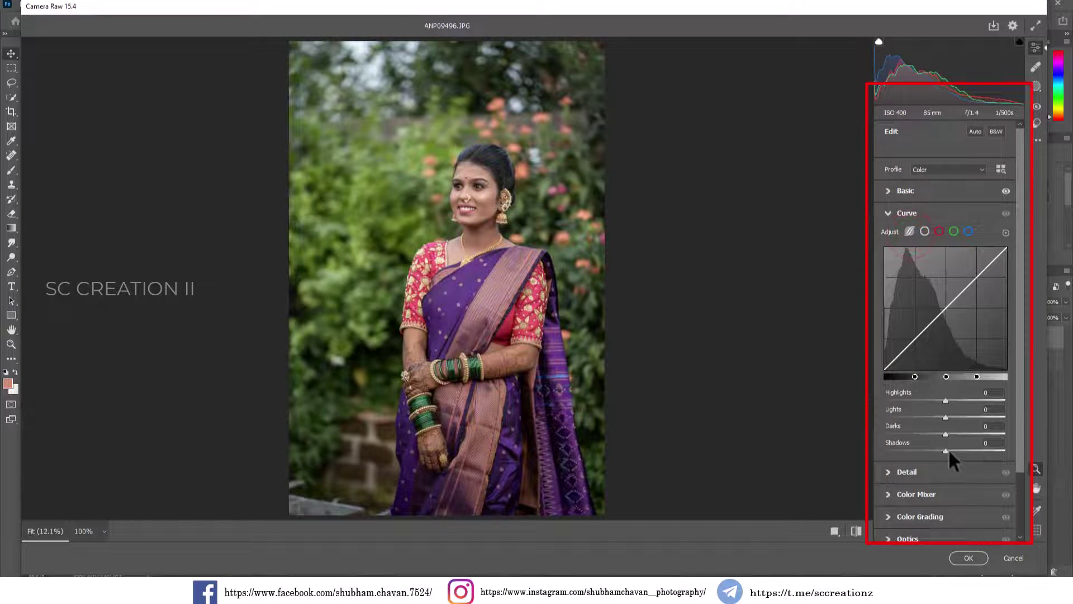
# Step: Set the curve to +20/+5/+8/+12, and Sharpening 22, Noise Reduction 16, Color Noise 14
pyautogui.moveTo(947, 450)
pyautogui.mouseDown()
pyautogui.moveTo(957, 451)
pyautogui.moveTo(932, 434)
pyautogui.moveTo(951, 434)
pyautogui.mouseUp()
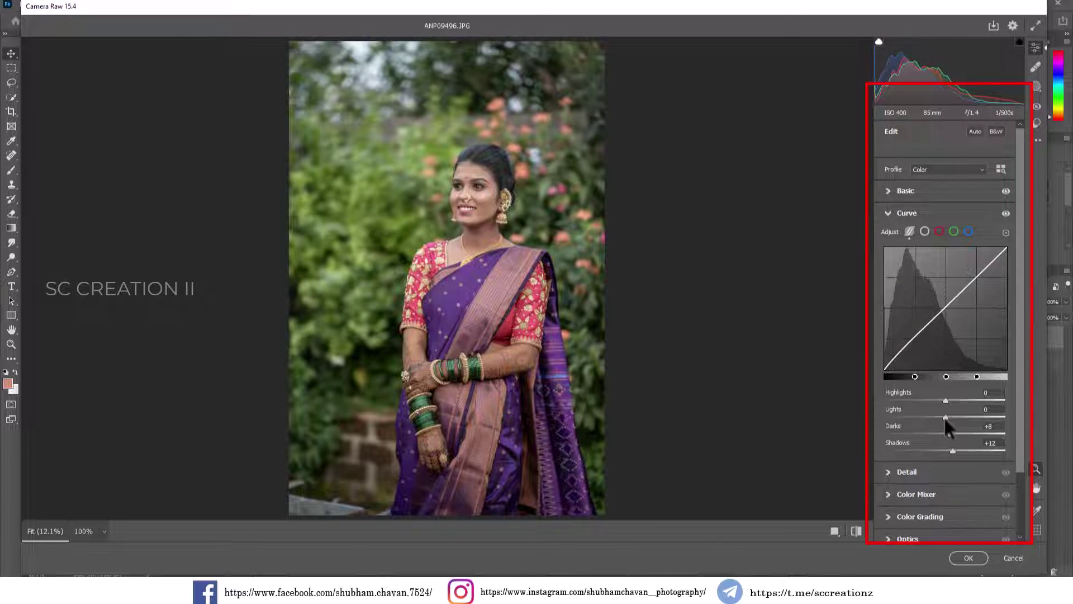
pyautogui.moveTo(944, 417)
pyautogui.mouseDown()
pyautogui.moveTo(931, 416)
pyautogui.moveTo(956, 417)
pyautogui.moveTo(926, 398)
pyautogui.moveTo(964, 400)
pyautogui.moveTo(954, 404)
pyautogui.mouseUp()
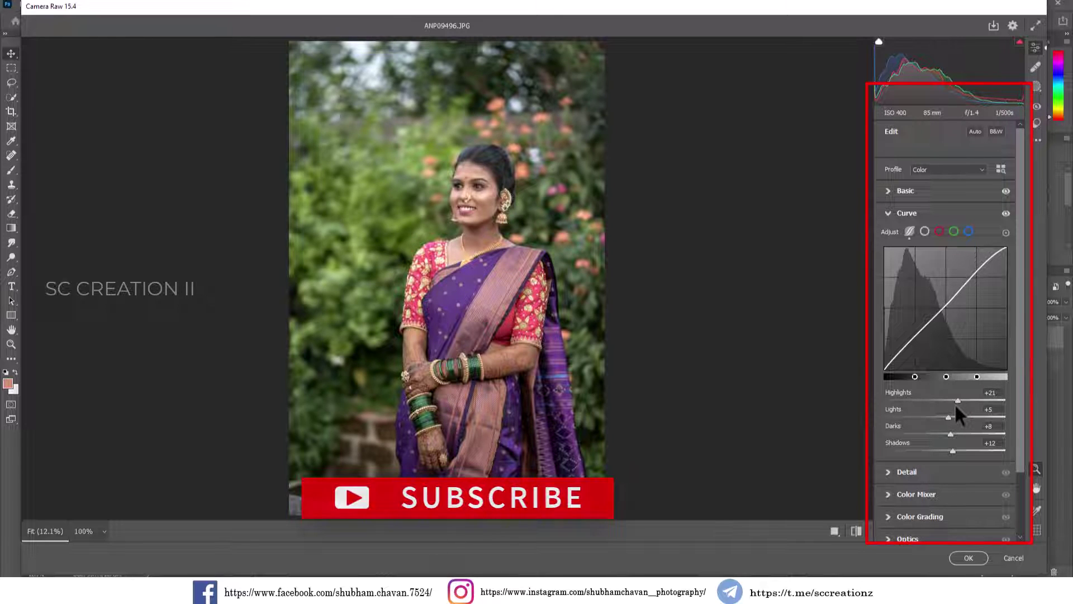
pyautogui.click(894, 216)
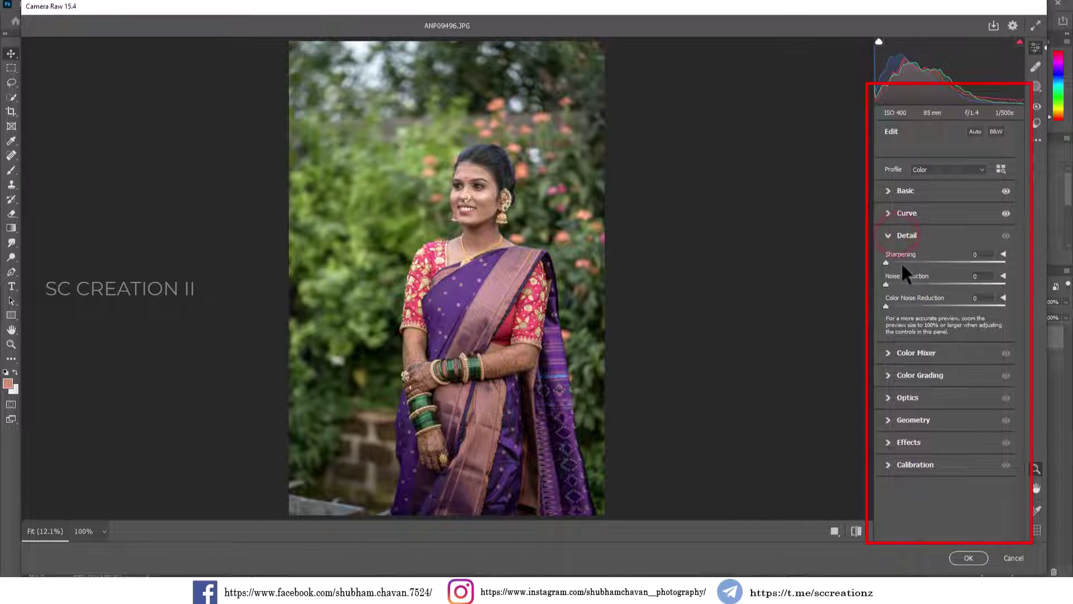
pyautogui.click(903, 262)
pyautogui.click(905, 284)
pyautogui.click(901, 305)
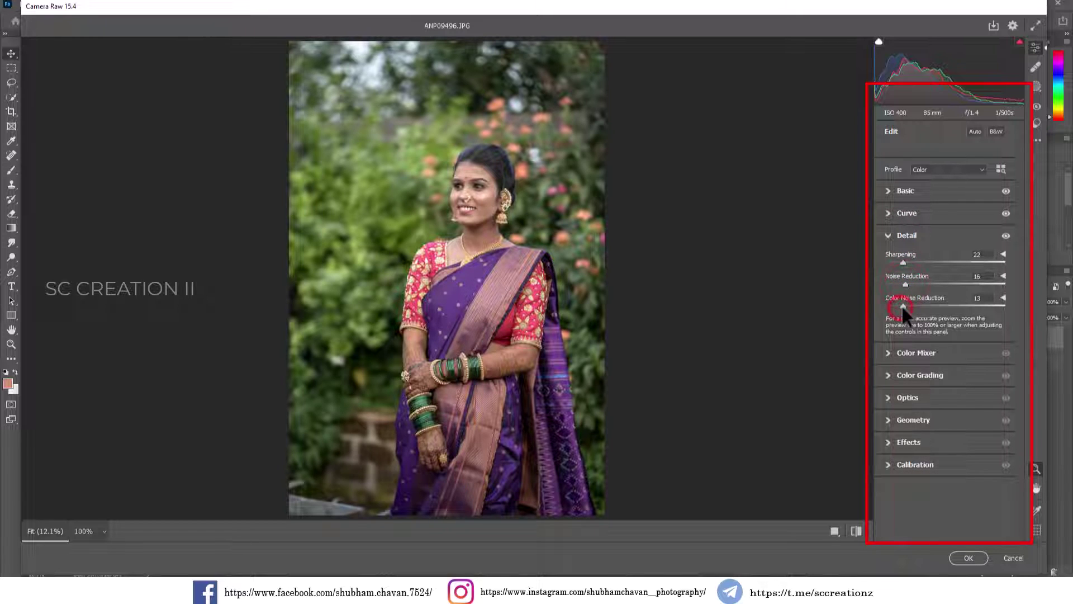
pyautogui.click(893, 233)
pyautogui.click(900, 258)
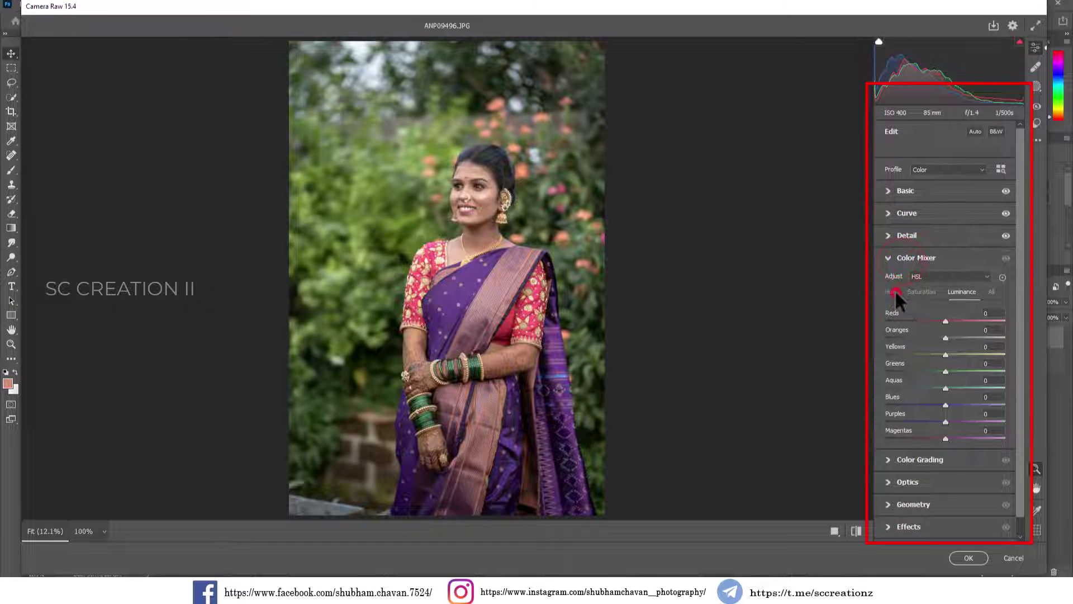
# Step: Set Color Mixer hues: Yellows +47, Greens +20, Aquas -100, Blues -8
pyautogui.click(894, 291)
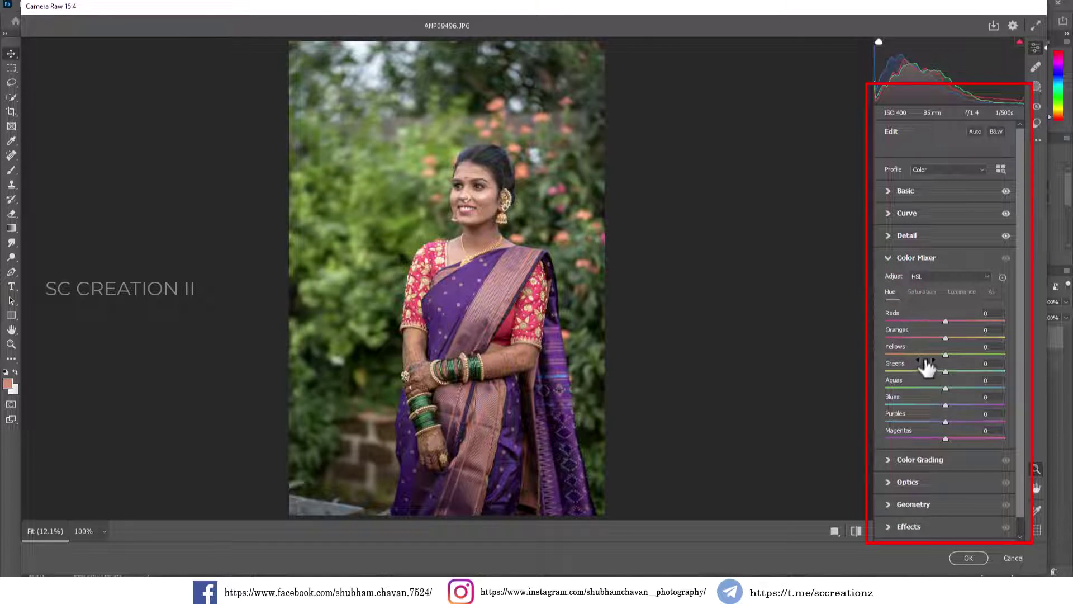
pyautogui.moveTo(946, 354)
pyautogui.mouseDown()
pyautogui.moveTo(974, 350)
pyautogui.moveTo(958, 370)
pyautogui.mouseUp()
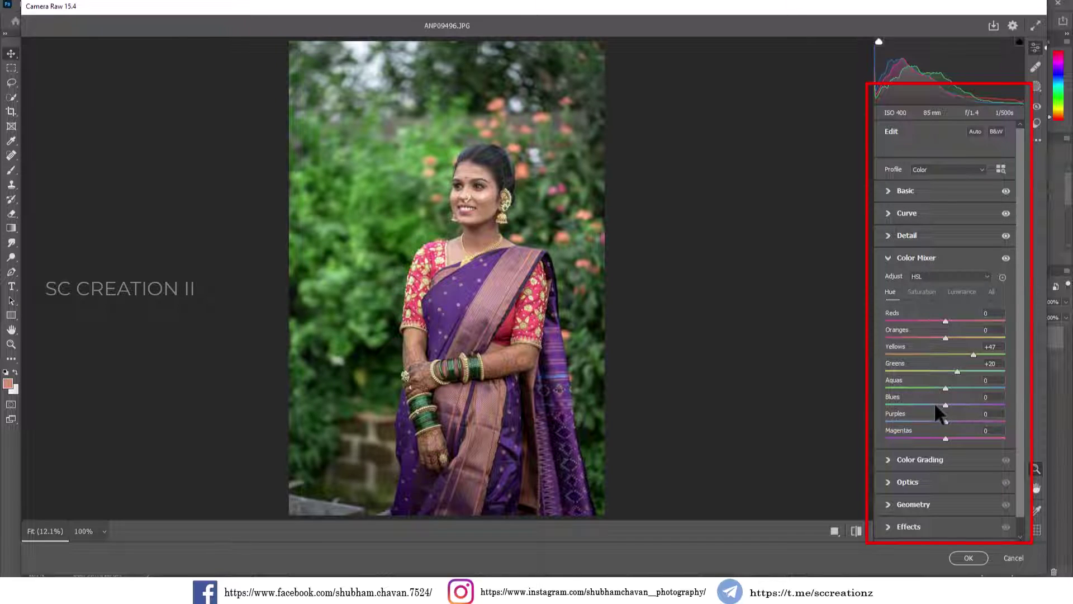
pyautogui.moveTo(942, 404)
pyautogui.mouseDown()
pyautogui.moveTo(971, 405)
pyautogui.moveTo(874, 407)
pyautogui.moveTo(946, 405)
pyautogui.moveTo(874, 384)
pyautogui.moveTo(1011, 393)
pyautogui.moveTo(867, 389)
pyautogui.moveTo(982, 394)
pyautogui.moveTo(883, 391)
pyautogui.mouseUp()
# Step: Set Color Mixer saturation: Reds +24, Yellows -54, Greens -45, Aquas +53, Blues -20
pyautogui.click(928, 291)
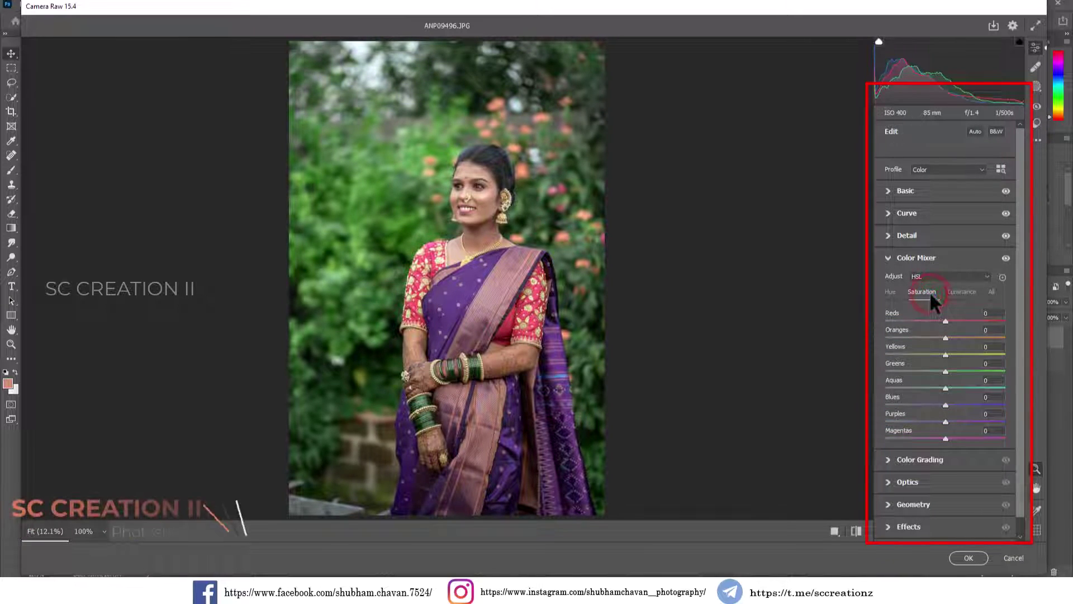
pyautogui.moveTo(946, 320); pyautogui.dragTo(955, 321)
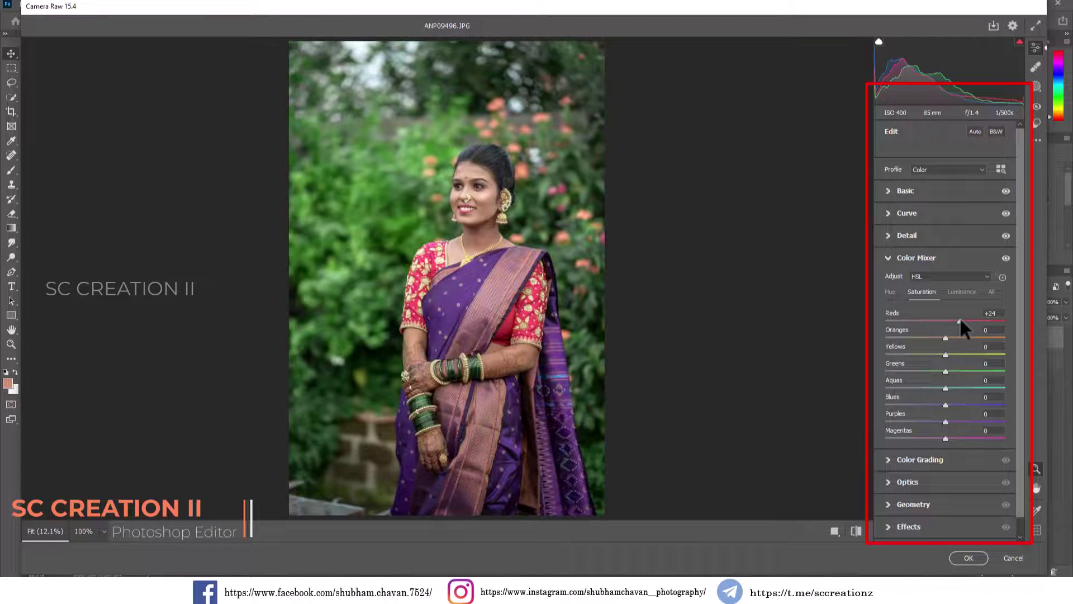
pyautogui.moveTo(943, 354); pyautogui.dragTo(915, 354)
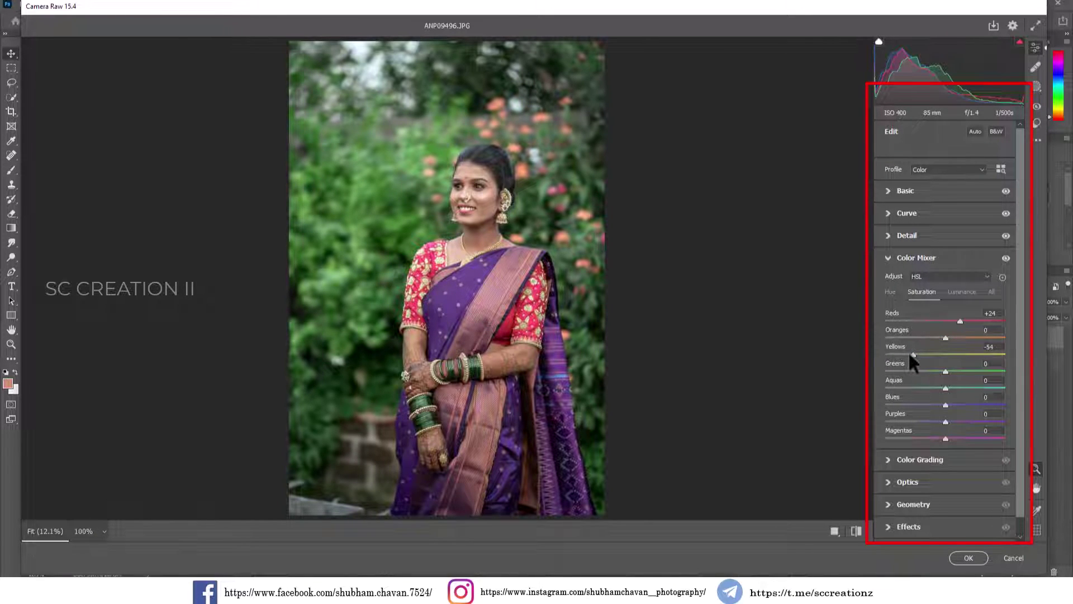
pyautogui.moveTo(917, 370); pyautogui.dragTo(917, 371)
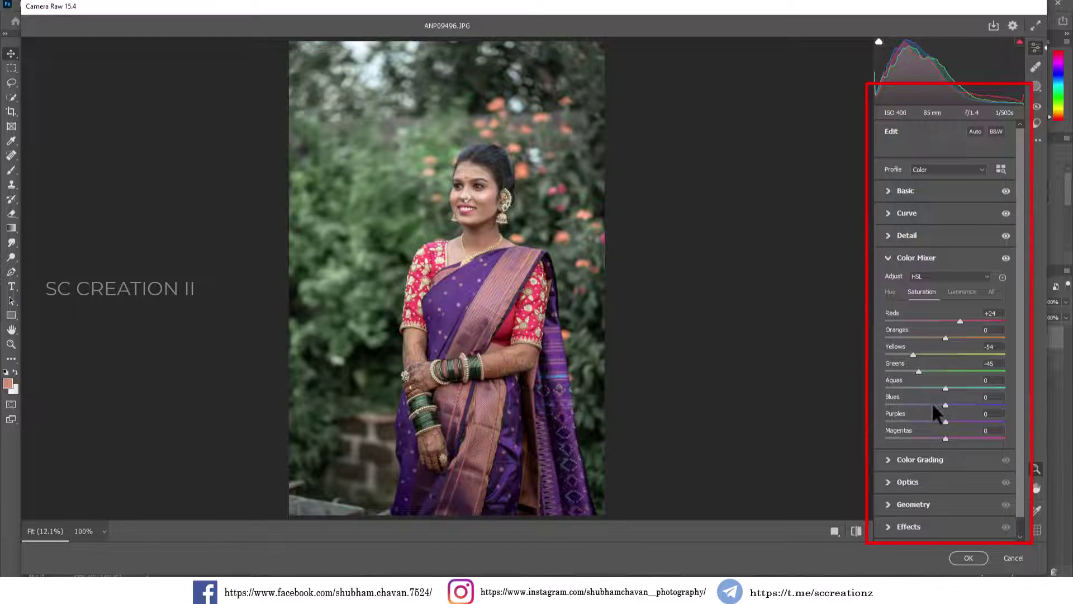
pyautogui.moveTo(932, 404); pyautogui.dragTo(1017, 406)
pyautogui.moveTo(947, 404)
pyautogui.mouseDown()
pyautogui.moveTo(933, 405)
pyautogui.moveTo(1015, 398)
pyautogui.moveTo(978, 400)
pyautogui.mouseUp()
# Step: Set luminance: Reds +10, Oranges +25, Yellows -22, Greens -37, Aquas -25, Blues -40
pyautogui.click(962, 291)
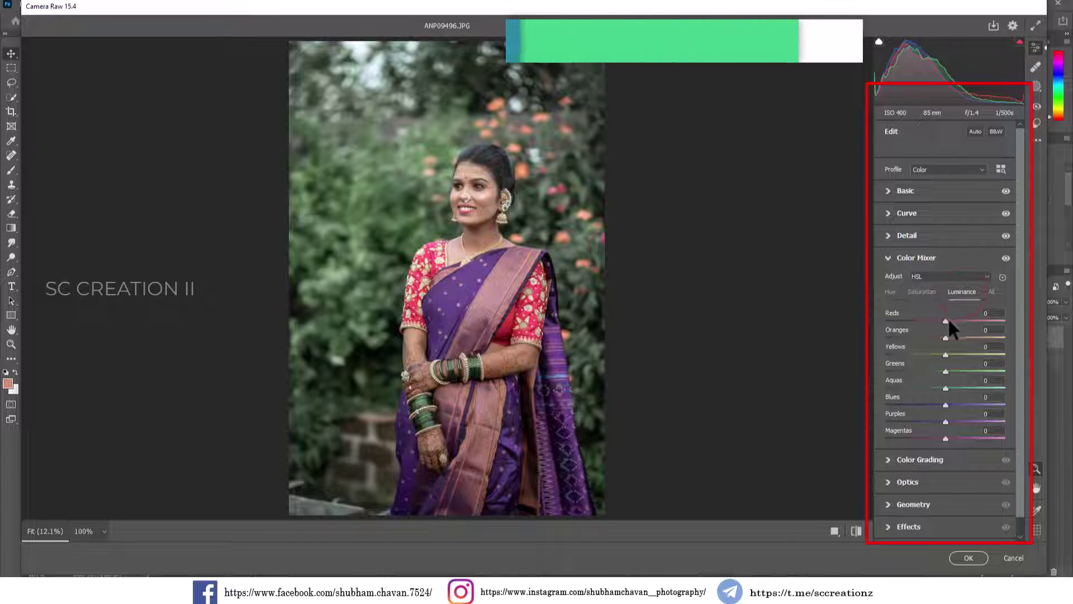
pyautogui.click(950, 319)
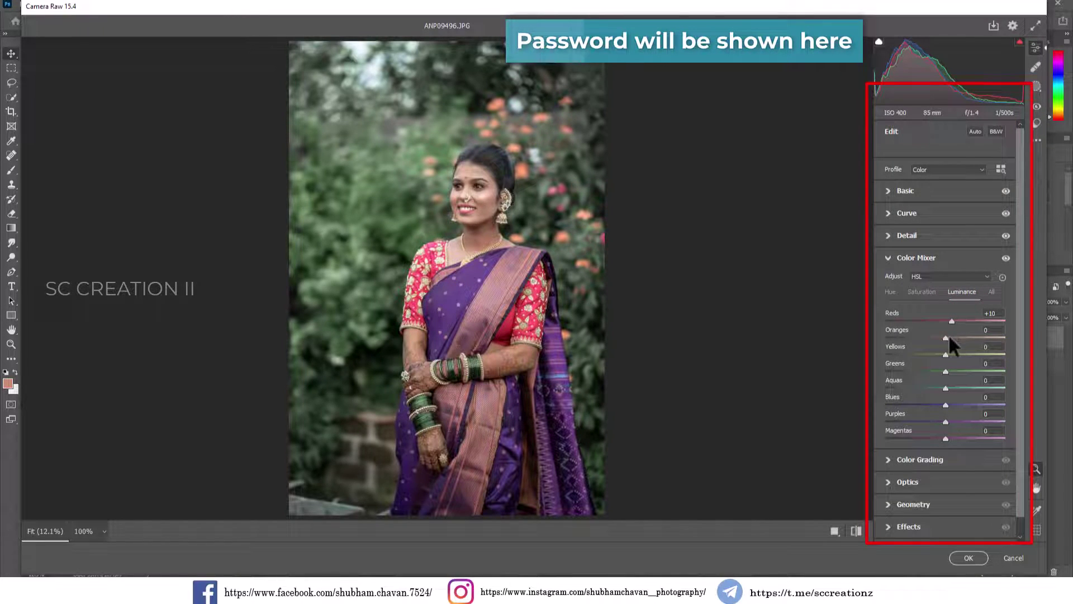
pyautogui.moveTo(948, 335)
pyautogui.mouseDown()
pyautogui.moveTo(959, 339)
pyautogui.moveTo(920, 372)
pyautogui.mouseUp()
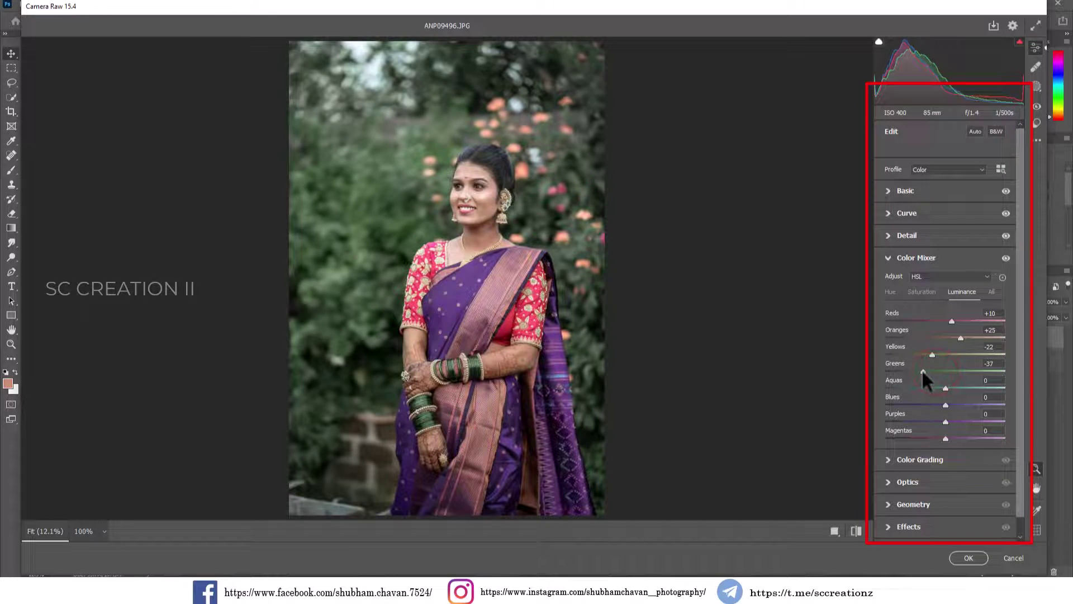
pyautogui.moveTo(922, 372)
pyautogui.mouseDown()
pyautogui.moveTo(928, 405)
pyautogui.moveTo(886, 387)
pyautogui.mouseUp()
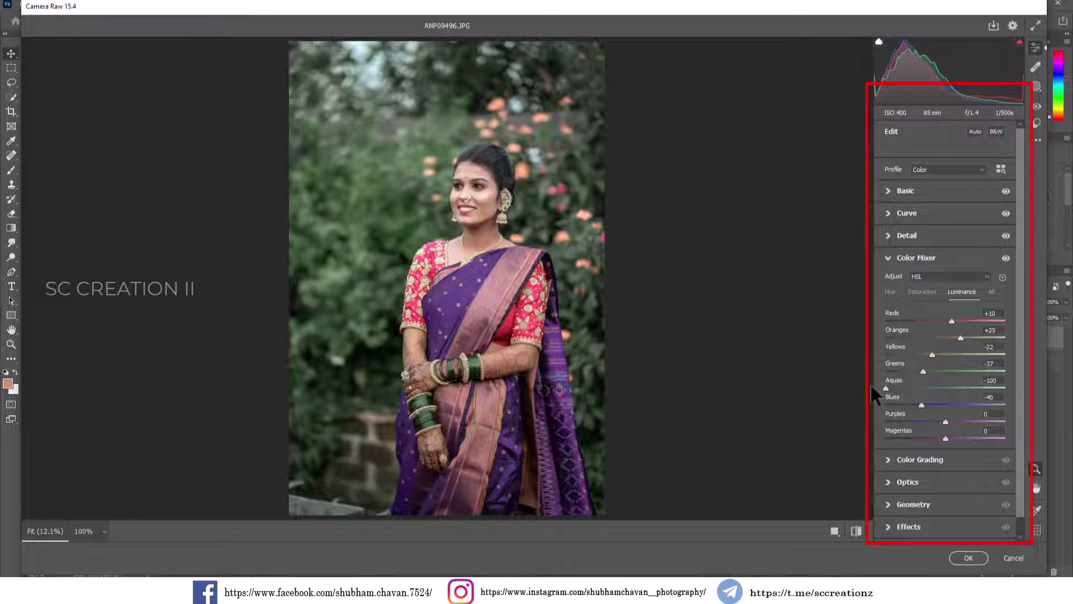
pyautogui.moveTo(886, 388); pyautogui.dragTo(929, 388)
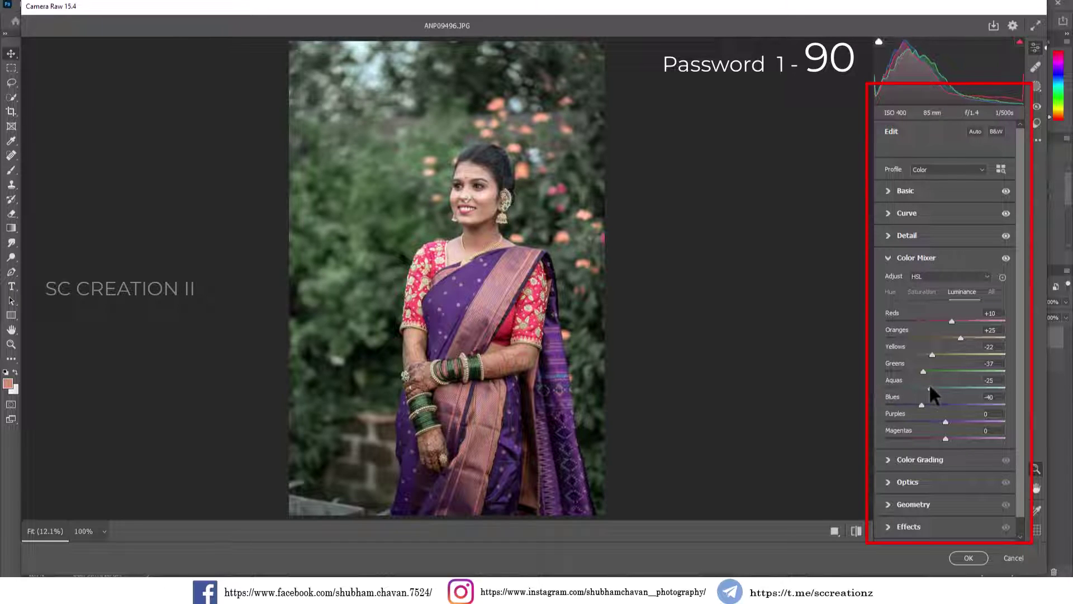
pyautogui.click(900, 261)
pyautogui.click(901, 281)
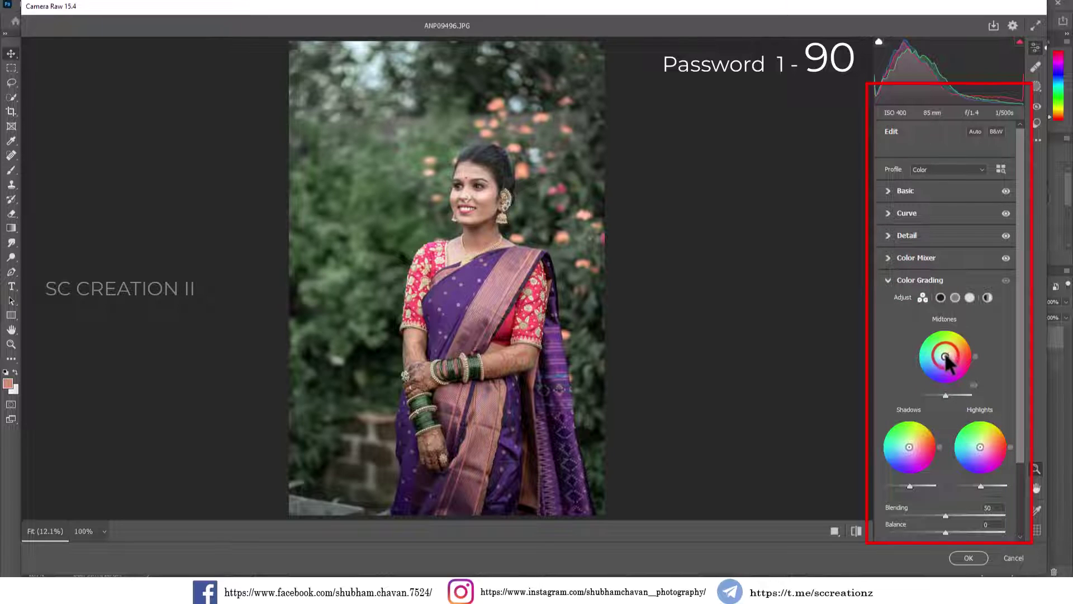
# Step: Brighten midtones and highlights, lower shadows luminance to about -9, with Blending 100
pyautogui.moveTo(946, 357); pyautogui.dragTo(944, 355)
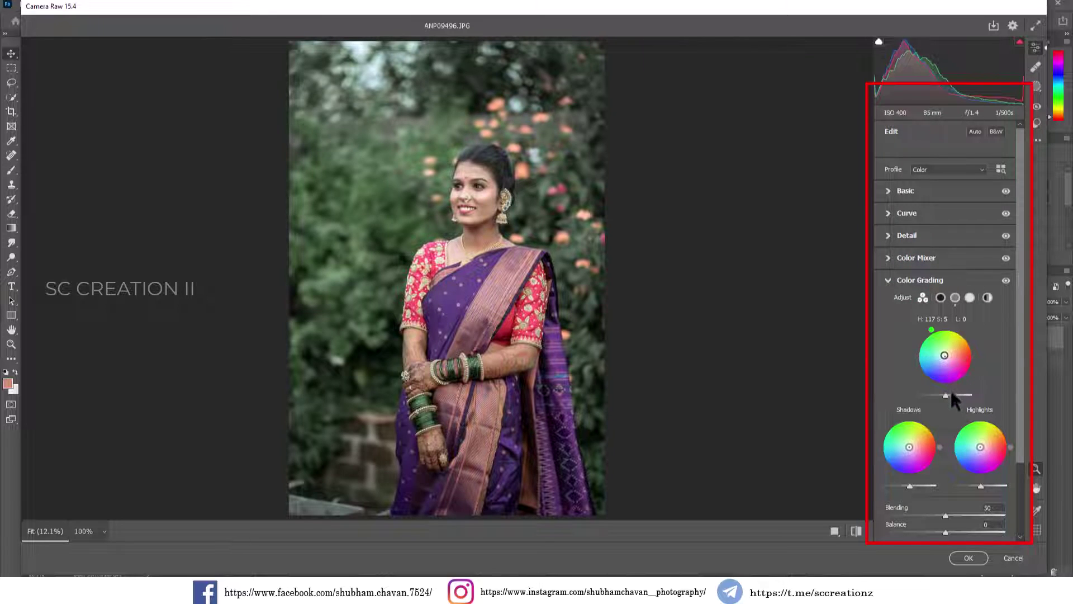
pyautogui.moveTo(938, 392); pyautogui.dragTo(948, 394)
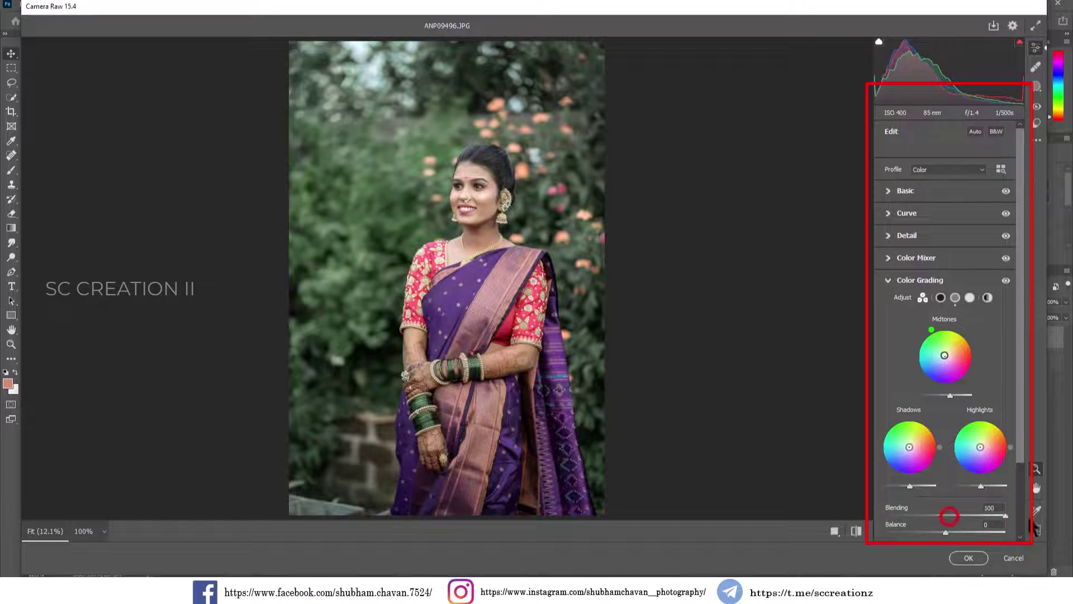
pyautogui.moveTo(950, 395)
pyautogui.mouseDown()
pyautogui.moveTo(965, 395)
pyautogui.moveTo(948, 396)
pyautogui.mouseUp()
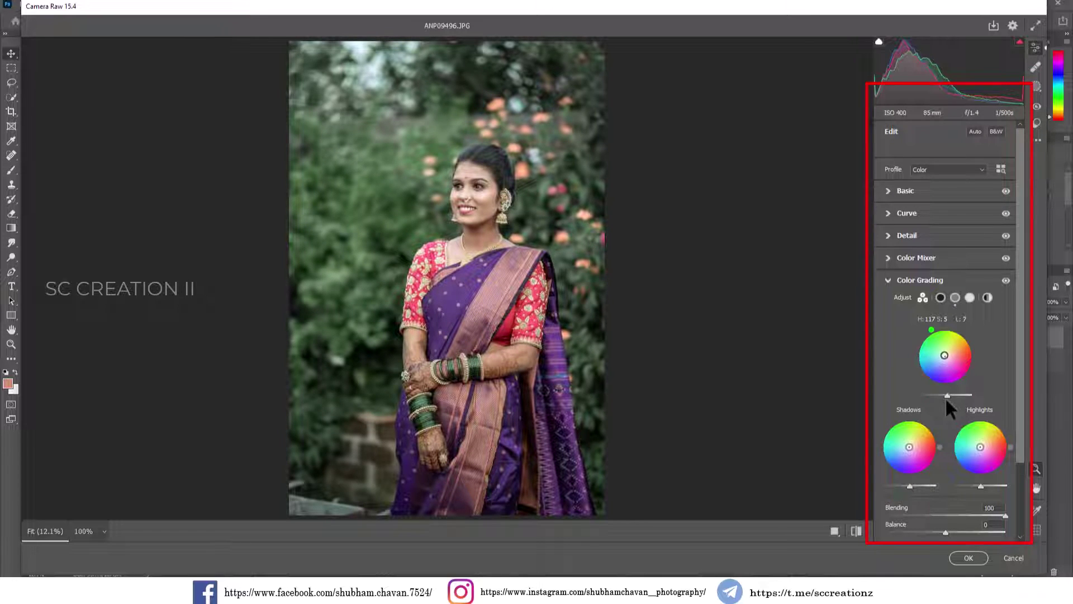
pyautogui.moveTo(907, 484); pyautogui.dragTo(904, 484)
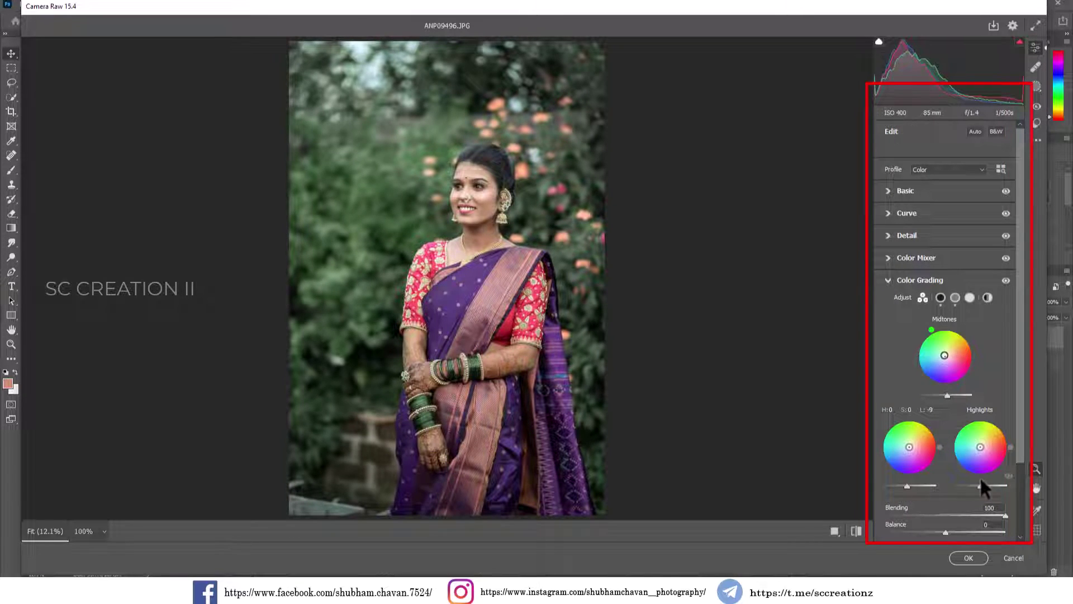
pyautogui.moveTo(979, 485); pyautogui.dragTo(979, 485)
pyautogui.click(917, 284)
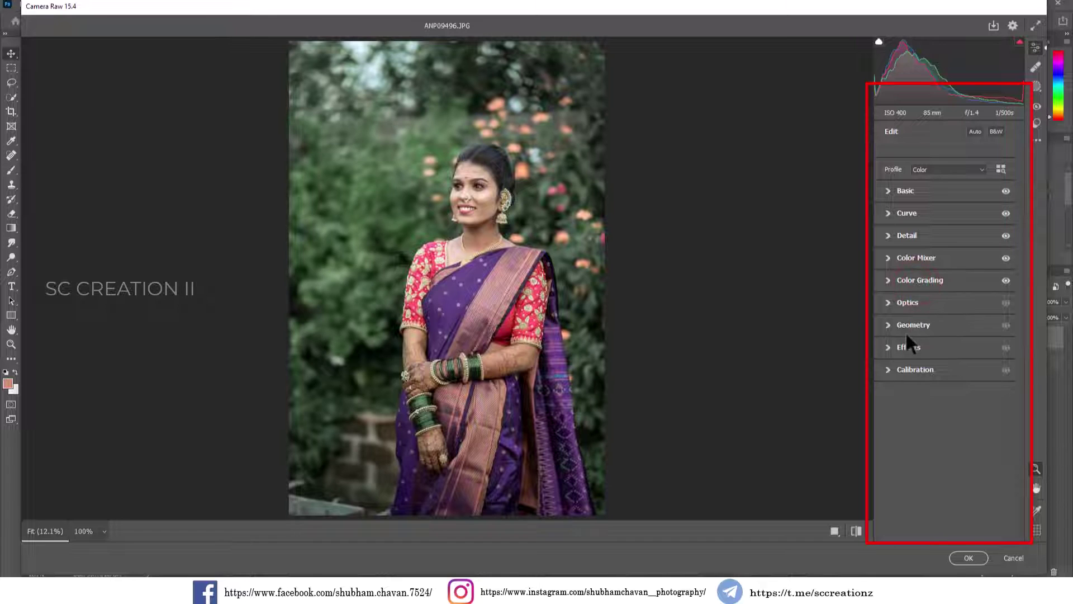
# Step: Calibrate Green Primary to hue +17, saturation +57 and Blue Primary to hue +10, saturation +23
pyautogui.click(903, 370)
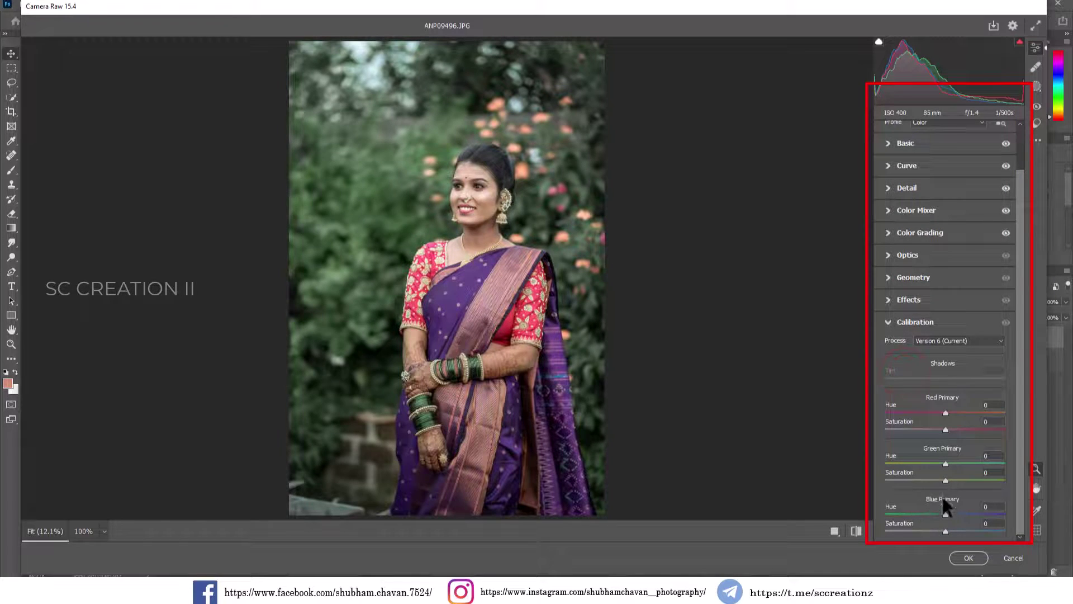
pyautogui.moveTo(947, 462); pyautogui.dragTo(976, 480)
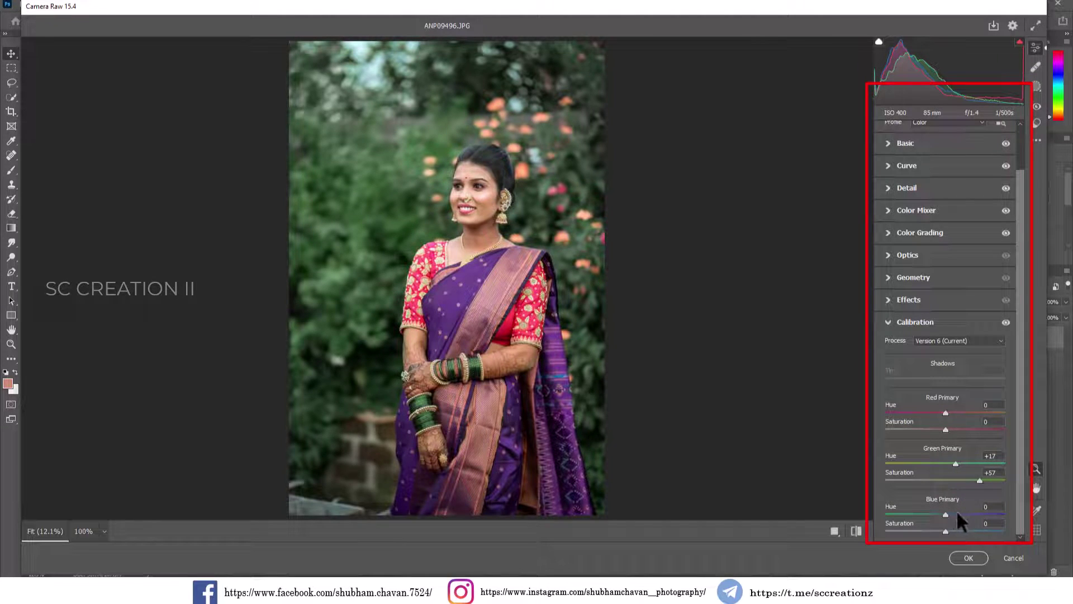
pyautogui.moveTo(945, 513); pyautogui.dragTo(951, 514)
pyautogui.moveTo(945, 530)
pyautogui.mouseDown()
pyautogui.moveTo(976, 530)
pyautogui.moveTo(904, 532)
pyautogui.moveTo(960, 530)
pyautogui.mouseUp()
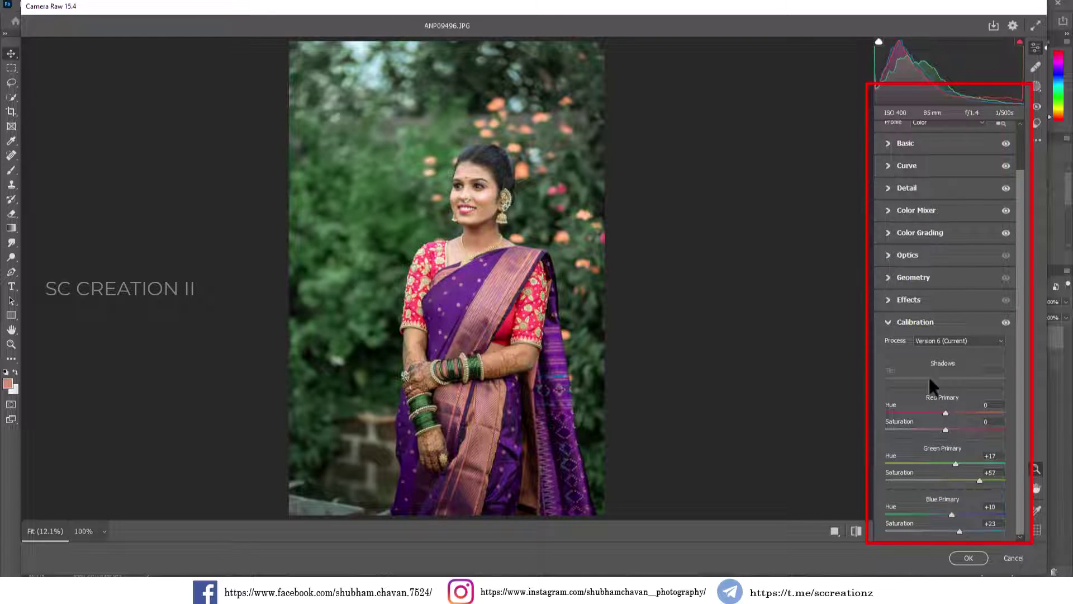
pyautogui.click(898, 305)
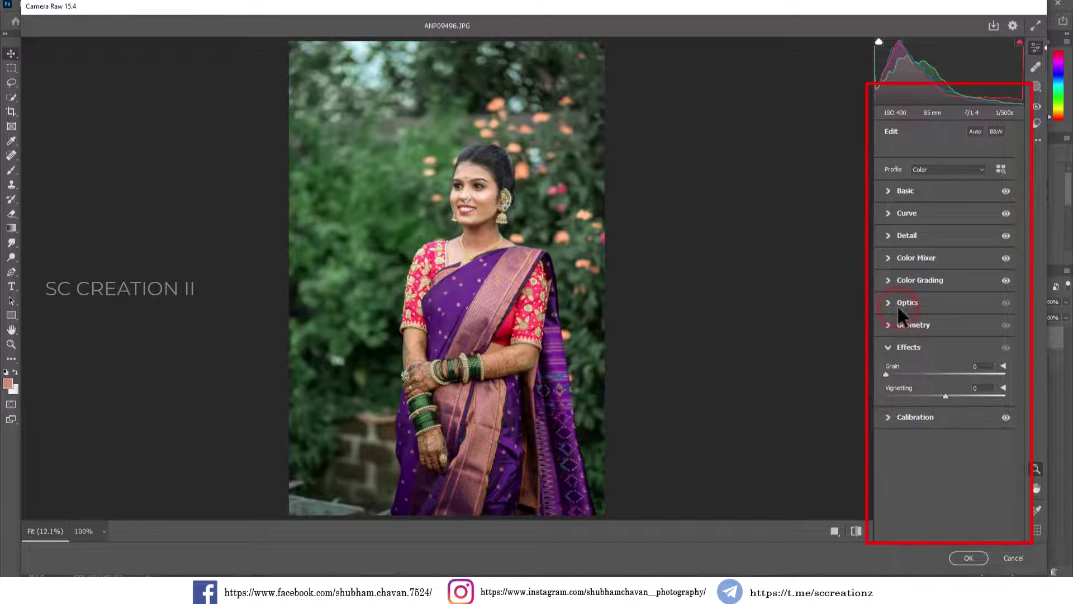
# Step: Add a -12 vignette and ease Greens saturation up to -63
pyautogui.moveTo(945, 395); pyautogui.dragTo(936, 395)
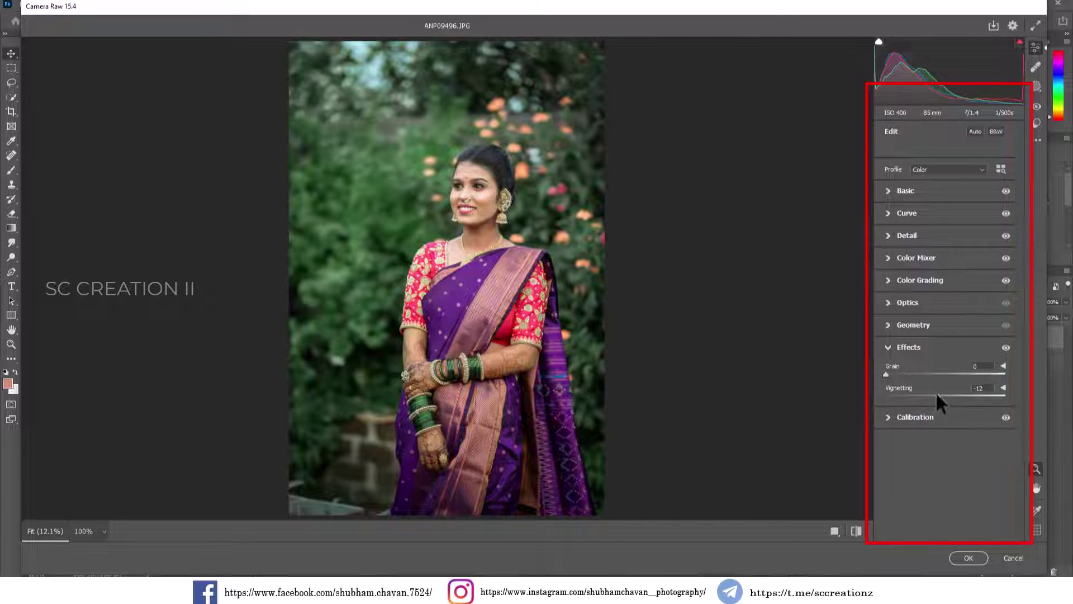
pyautogui.click(912, 347)
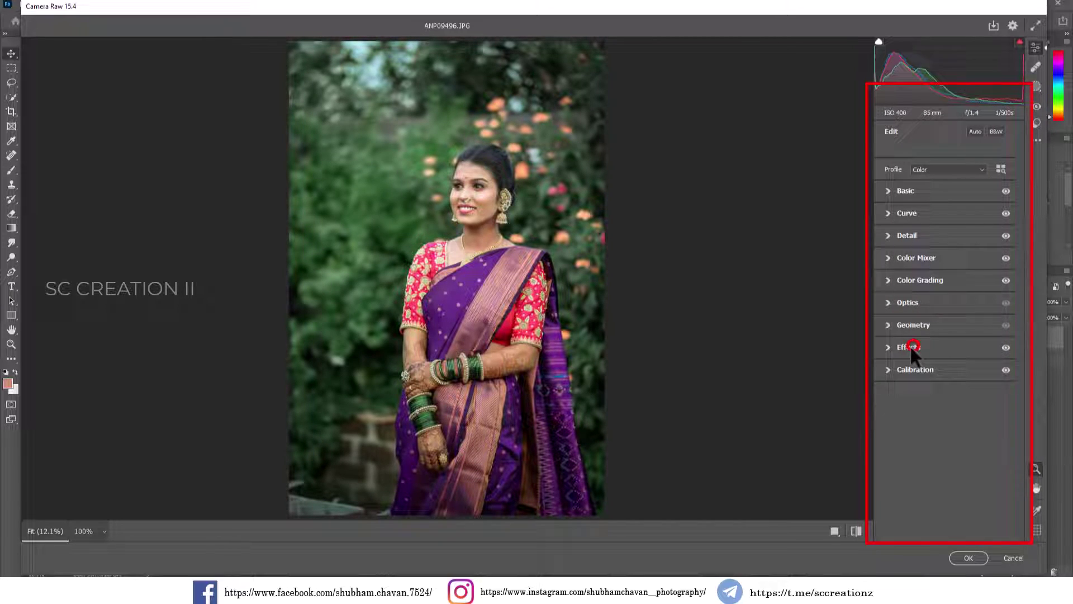
pyautogui.click(916, 258)
pyautogui.click(923, 291)
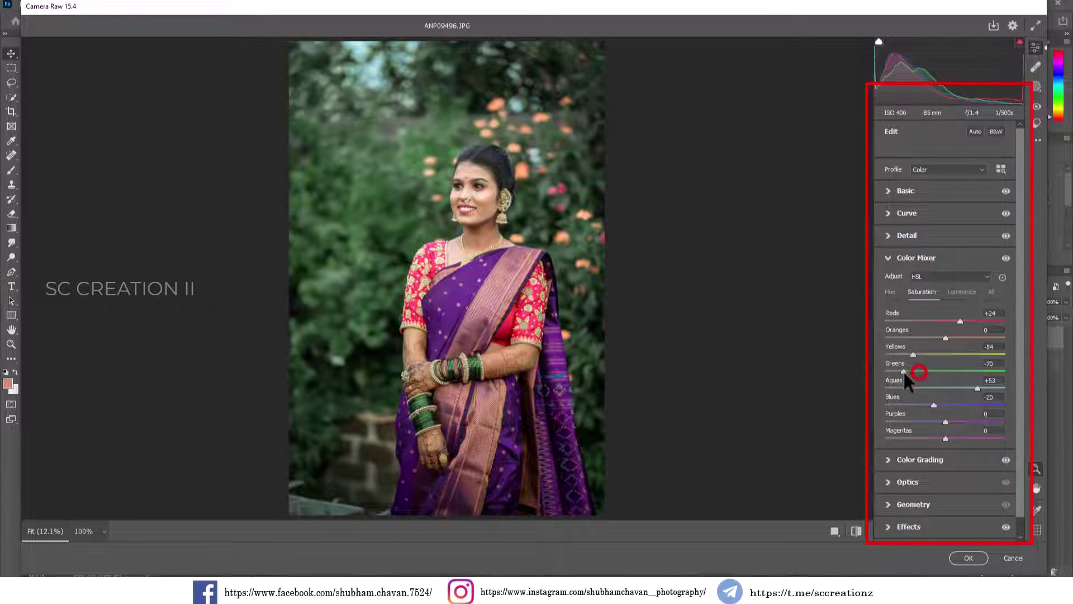
pyautogui.moveTo(903, 370); pyautogui.dragTo(908, 370)
pyautogui.click(911, 236)
pyautogui.click(910, 216)
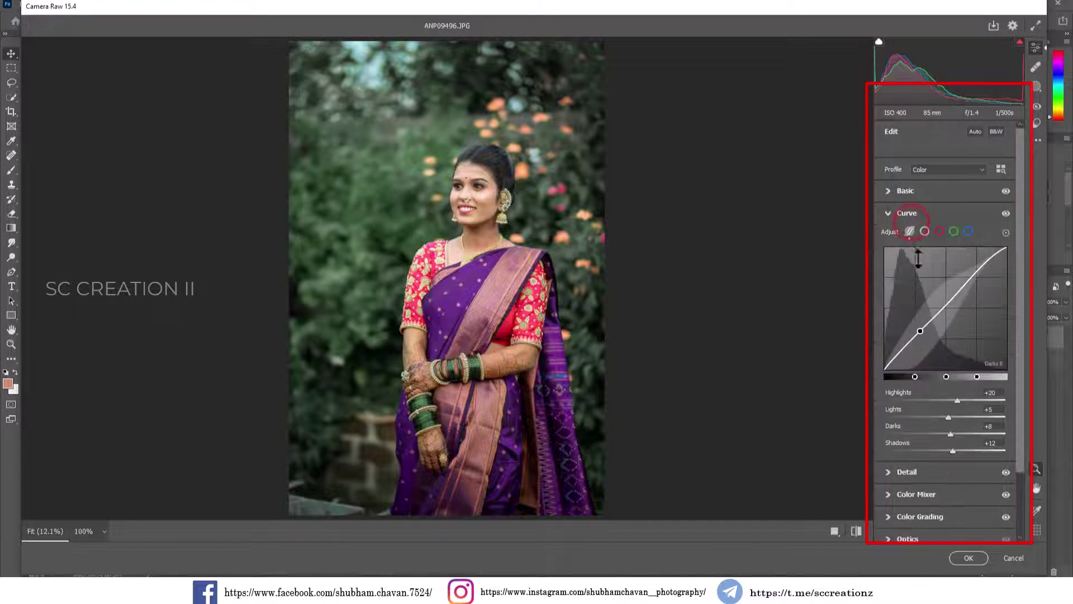
# Step: Nudge the red, green and blue channel curve midpoints slightly, keeping red's black point at 0
pyautogui.click(939, 230)
pyautogui.click(944, 308)
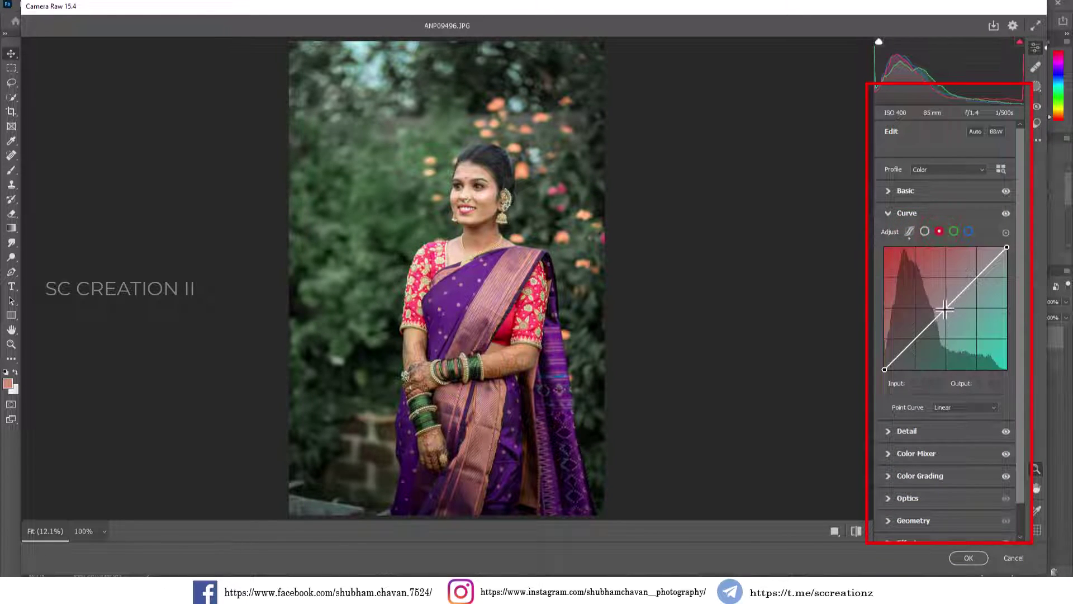
pyautogui.moveTo(944, 308); pyautogui.dragTo(947, 311)
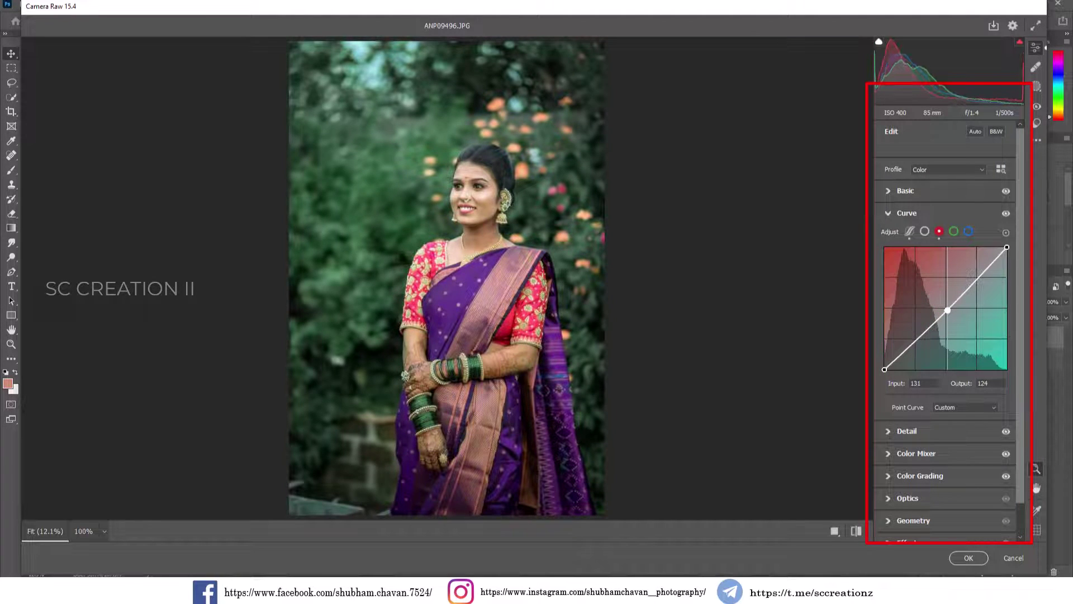
pyautogui.click(884, 368)
pyautogui.moveTo(885, 369); pyautogui.dragTo(884, 370)
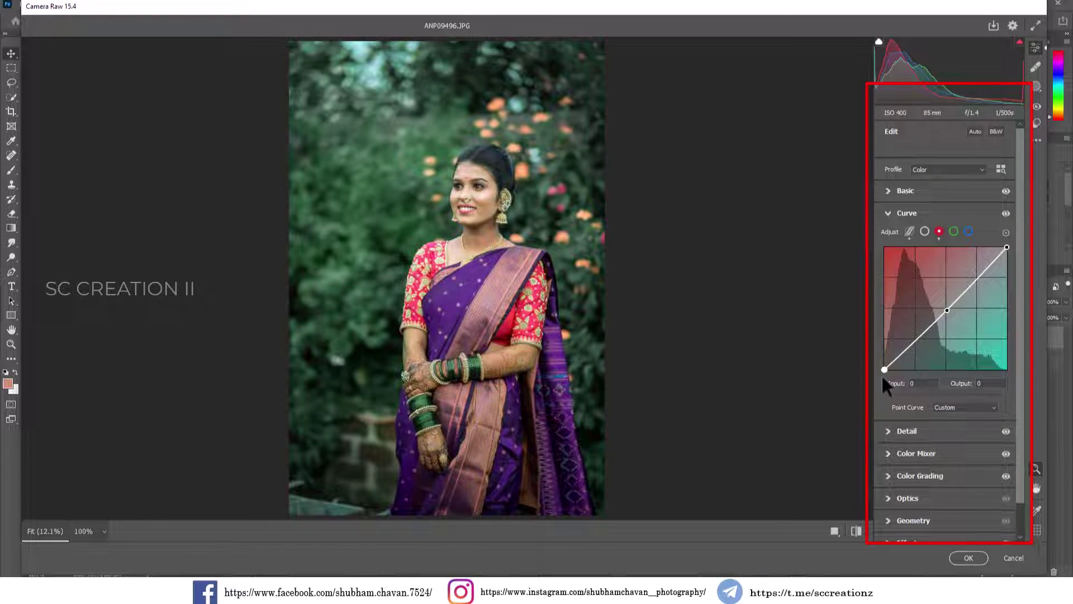
pyautogui.click(957, 231)
pyautogui.moveTo(945, 309); pyautogui.dragTo(947, 309)
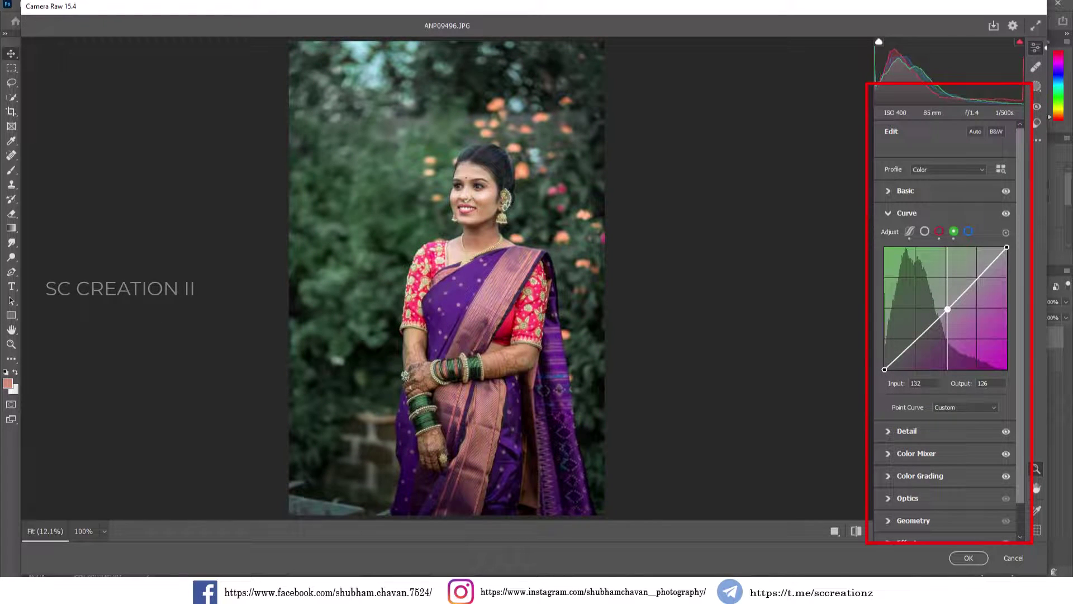
pyautogui.click(968, 231)
pyautogui.moveTo(946, 311); pyautogui.dragTo(948, 309)
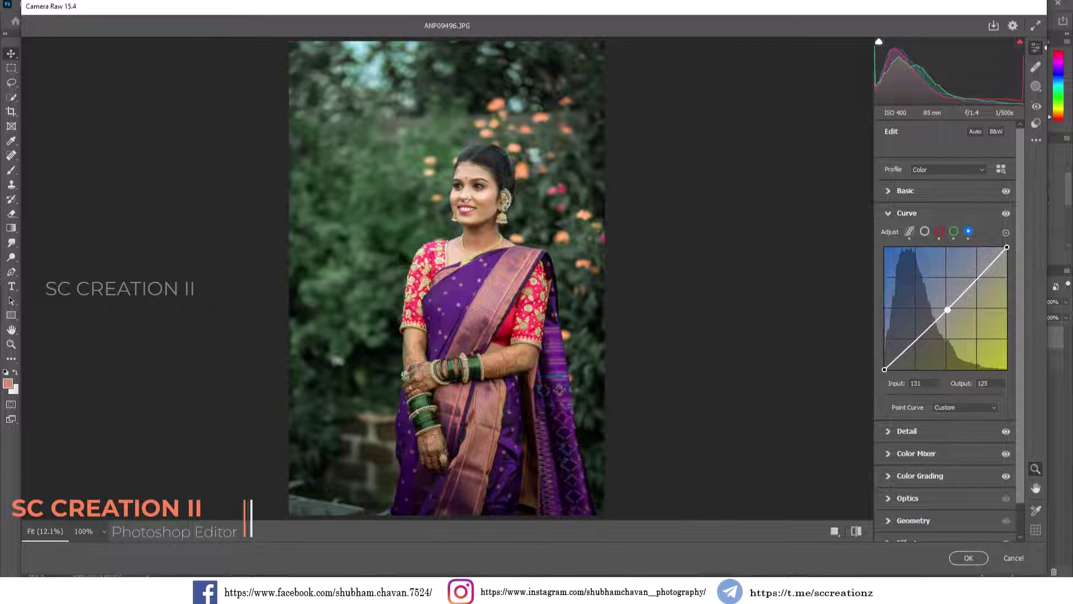
# Step: Lower the overall RGB curve midpoint to input 131, output 127
pyautogui.click(924, 231)
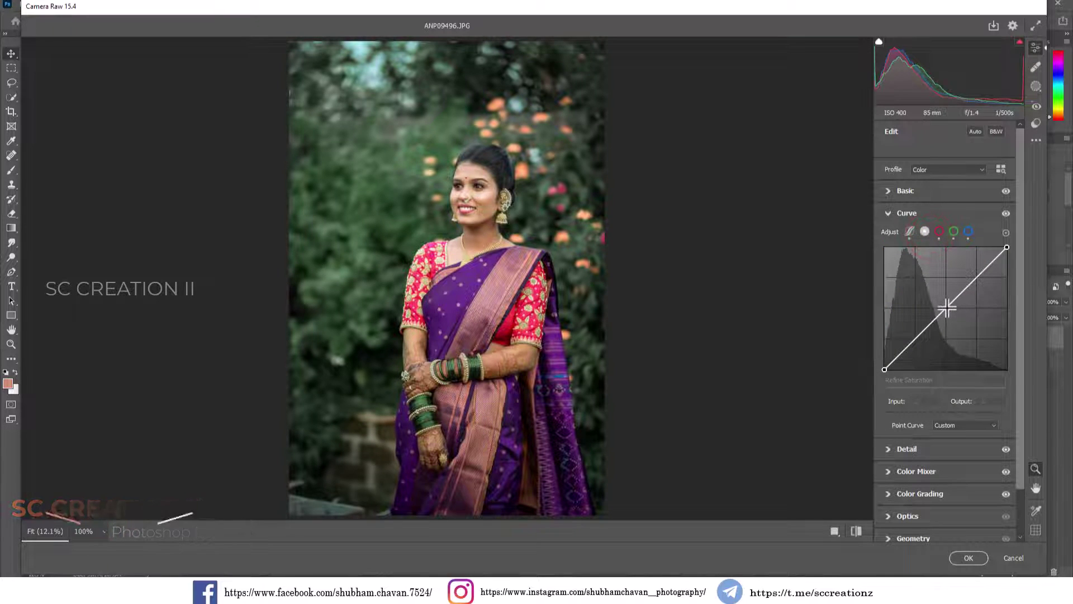
pyautogui.click(947, 306)
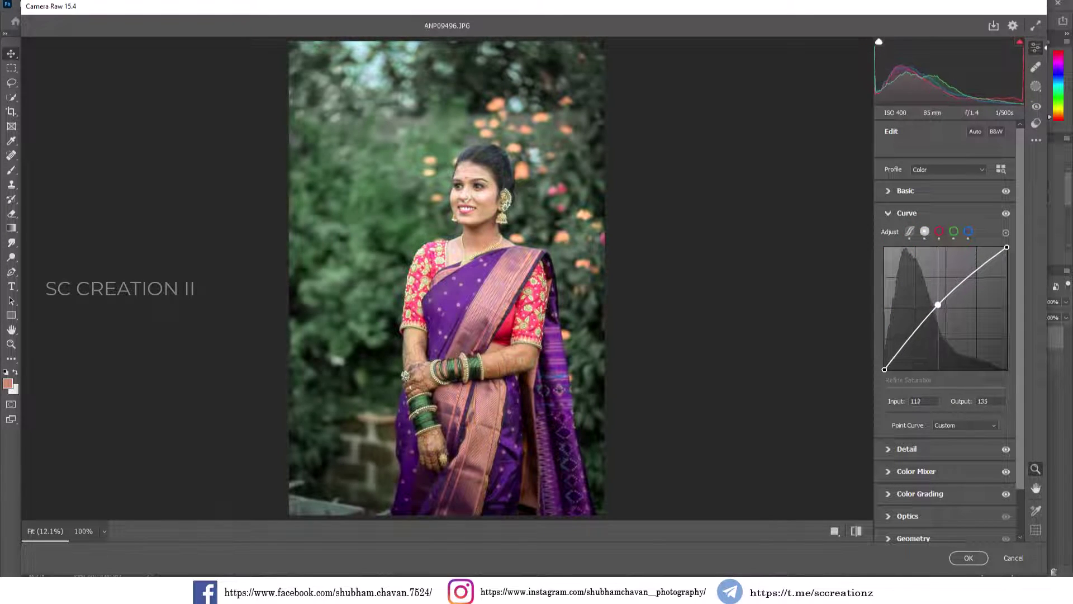
pyautogui.moveTo(947, 306); pyautogui.dragTo(947, 308)
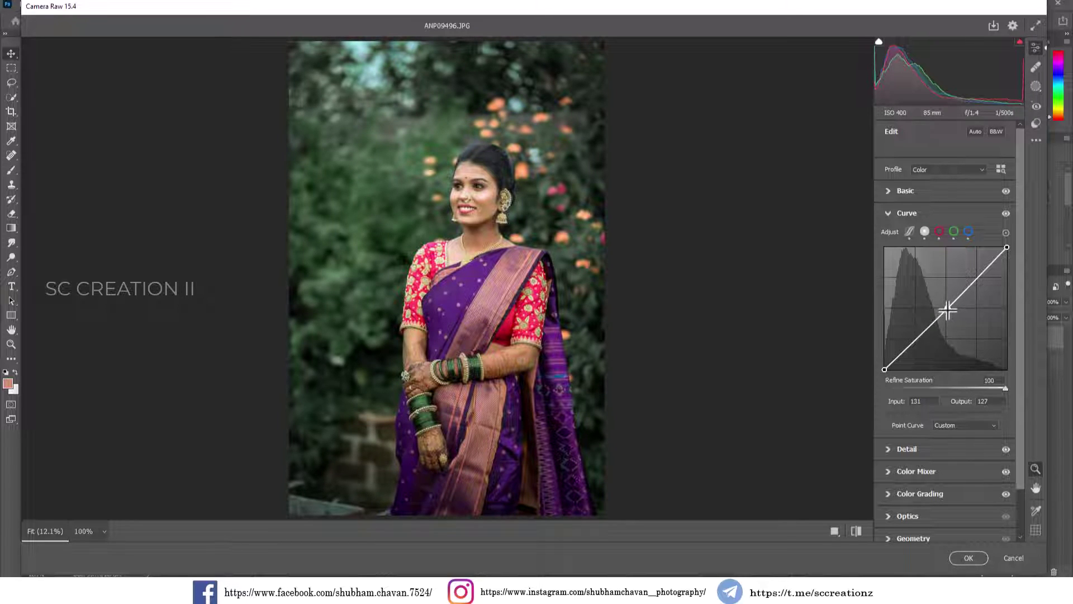
pyautogui.click(905, 215)
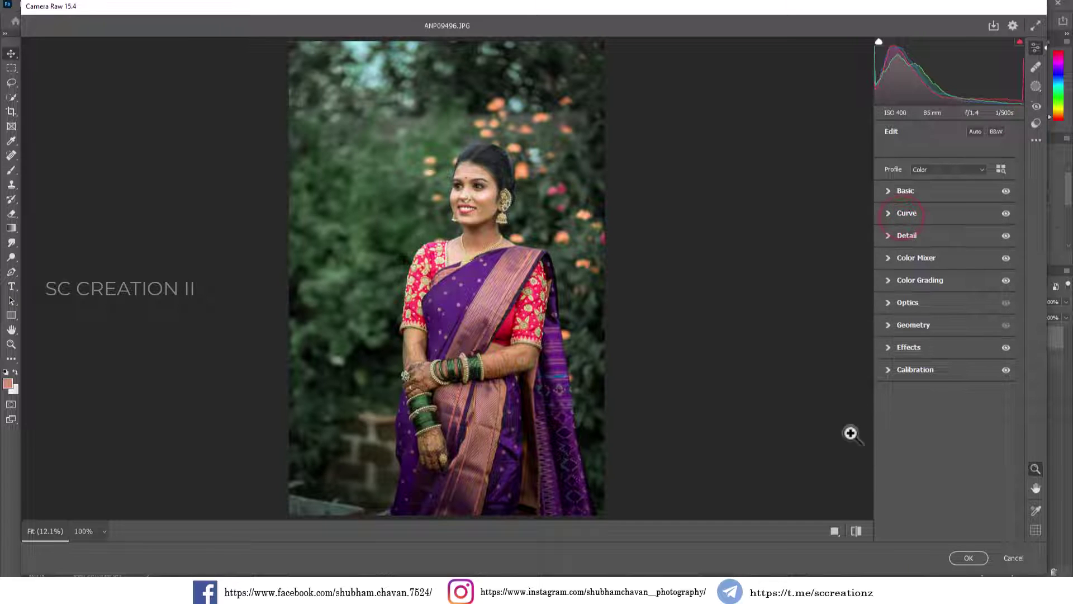
# Step: Compare the before/after views zoomed on the face, then bring up Save Settings
pyautogui.click(834, 531)
pyautogui.click(696, 190)
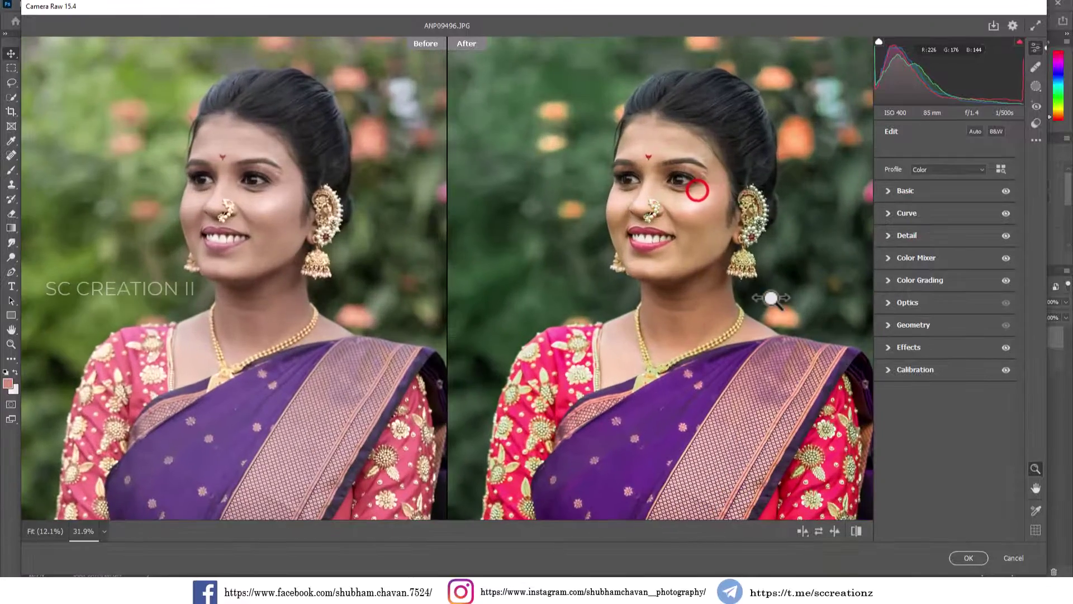
pyautogui.click(692, 224)
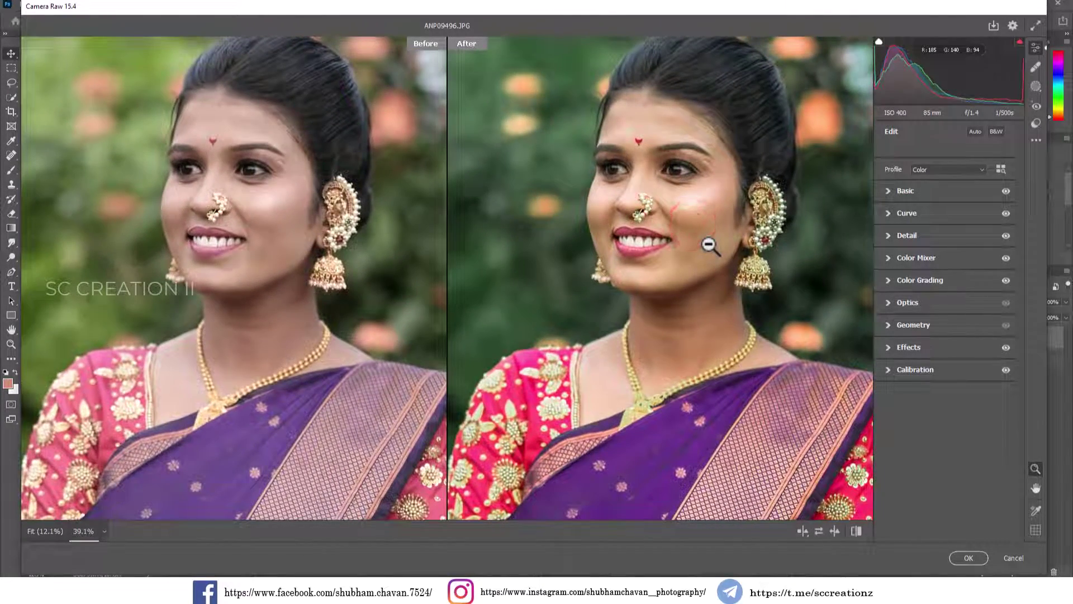
pyautogui.keyDown('alt'); pyautogui.click(708, 244); pyautogui.keyUp('alt')
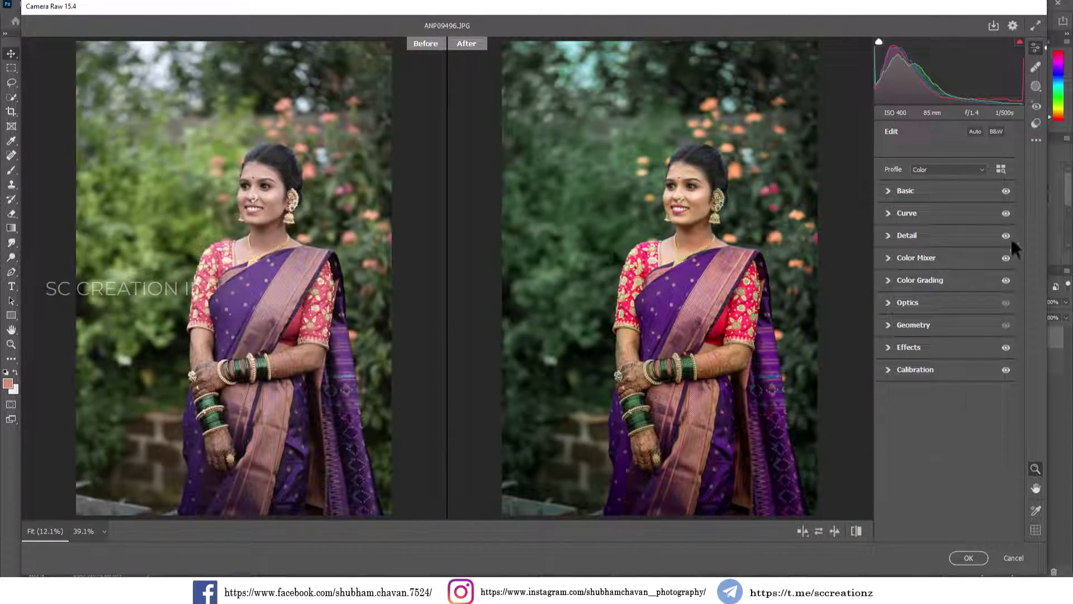
pyautogui.click(1035, 139)
pyautogui.click(971, 280)
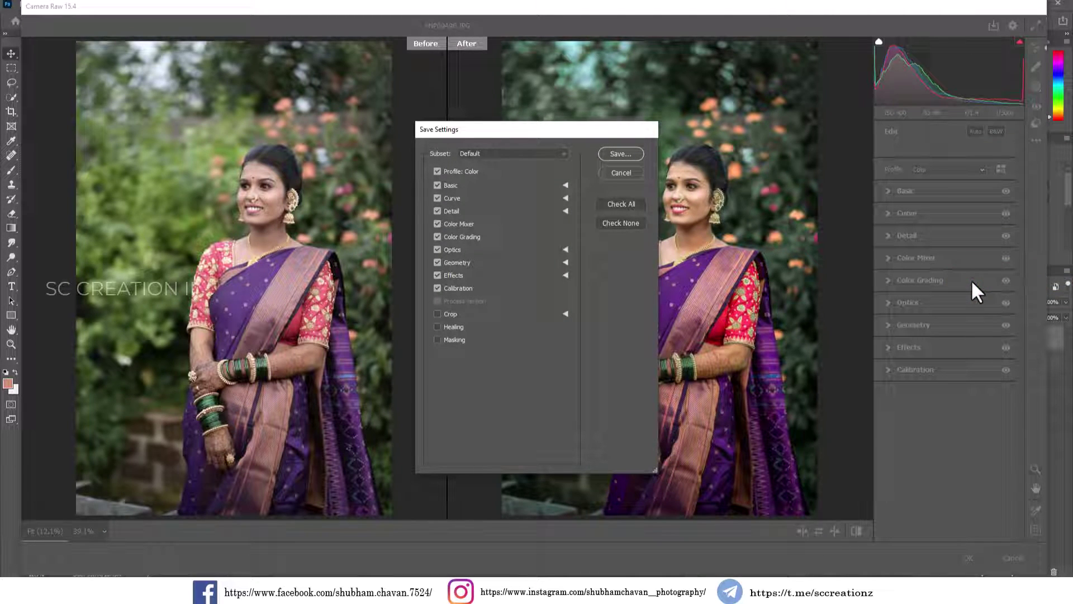
# Step: Save the preset to the Desktop as 'bridal xmp by sc creation' and apply the grade
pyautogui.press('Return')
pyautogui.click(482, 485)
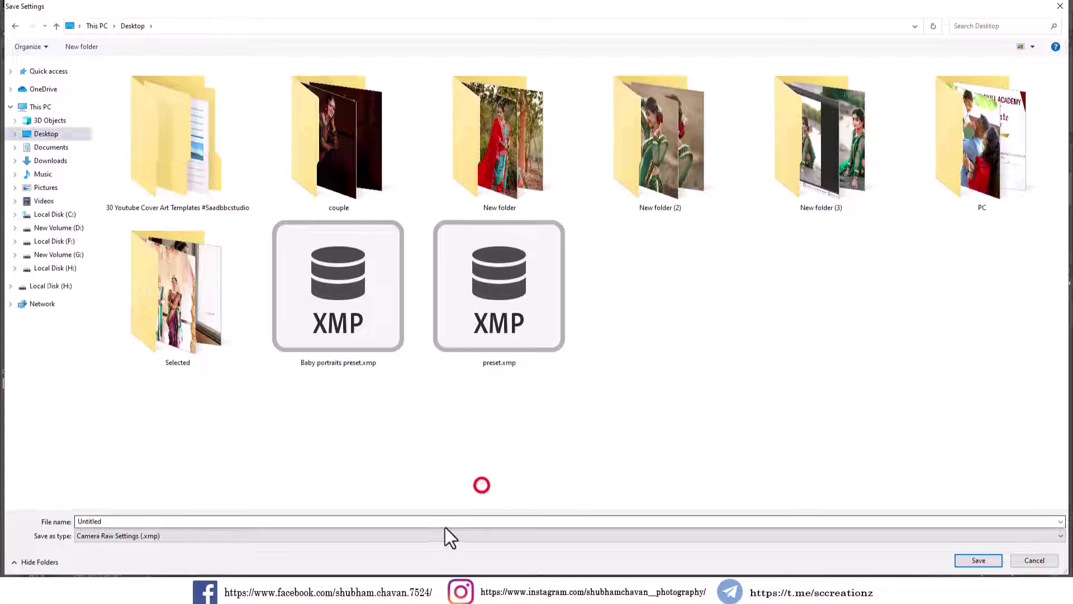
pyautogui.click(445, 521)
pyautogui.write('b')
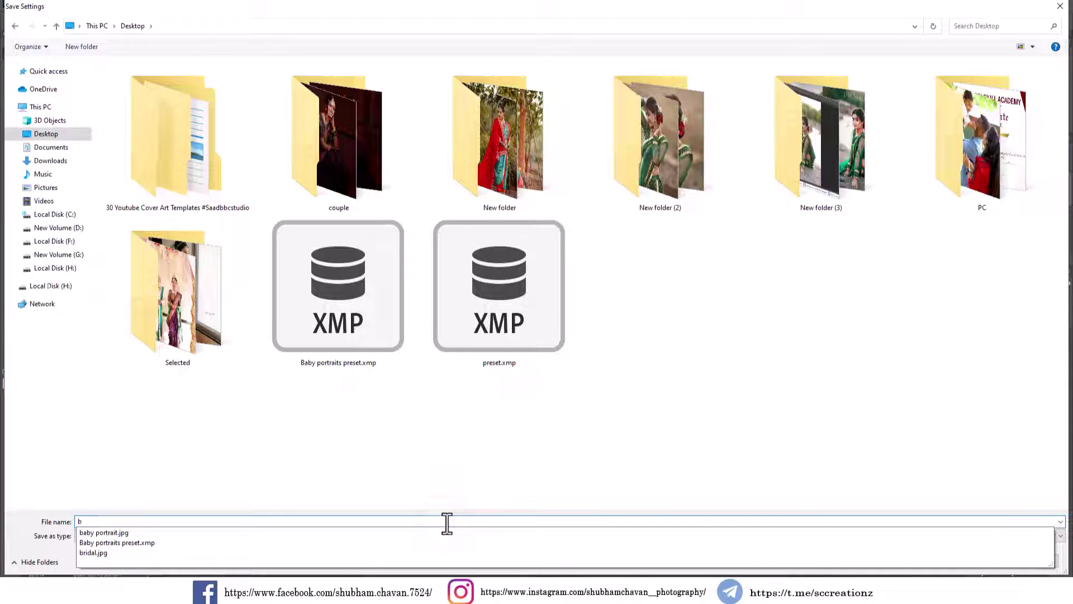
pyautogui.write('i')
pyautogui.press('BackSpace')
pyautogui.press('BackSpace')
pyautogui.press('BackSpace')
pyautogui.write('ridal ')
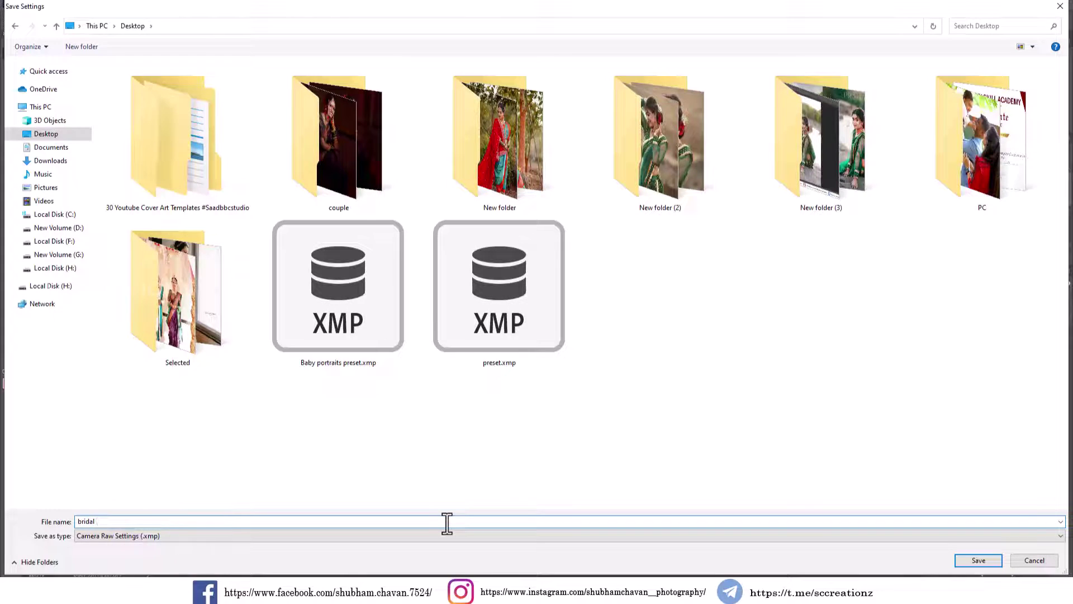
pyautogui.write('xmp')
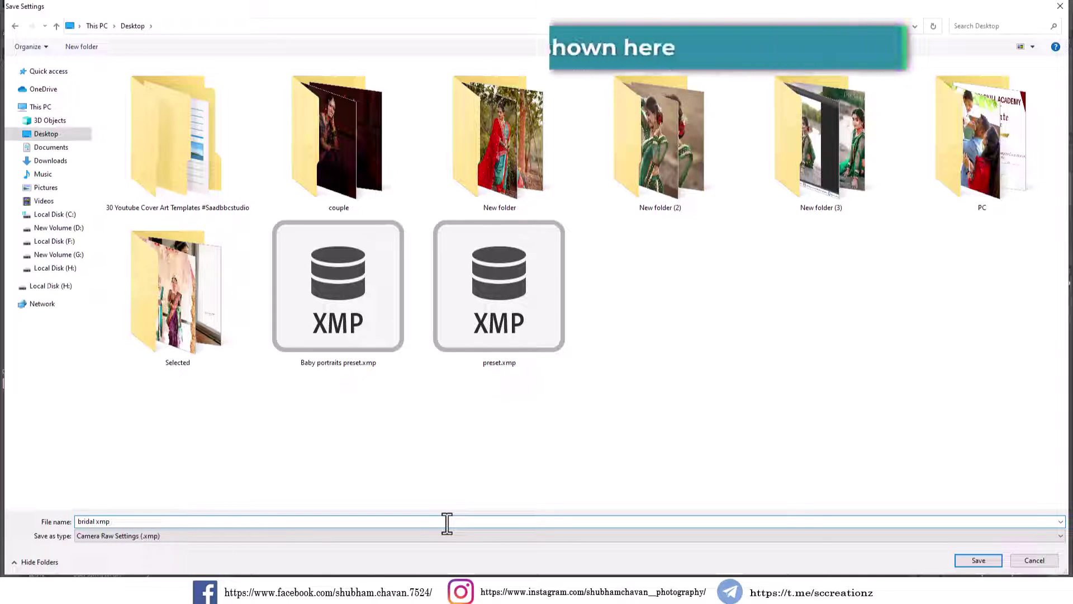
pyautogui.write(' by sc creation')
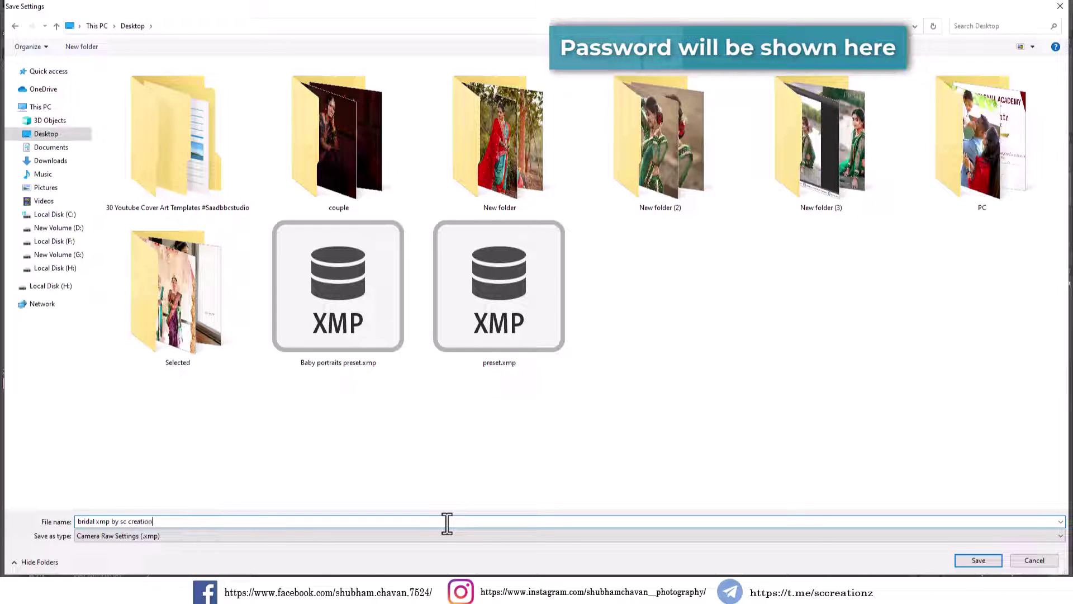
pyautogui.press('Return')
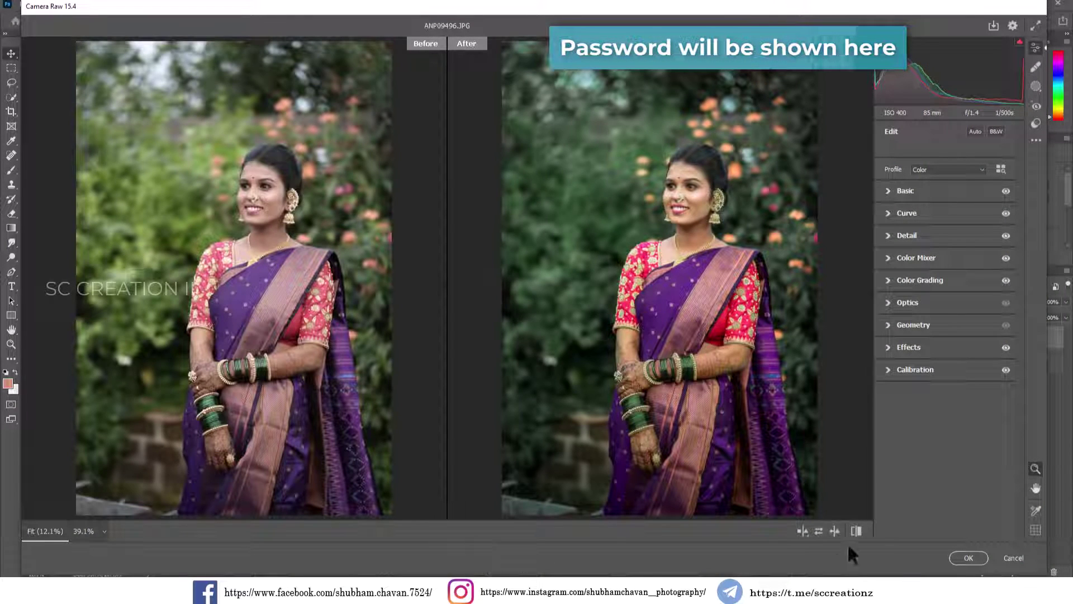
pyautogui.click(971, 557)
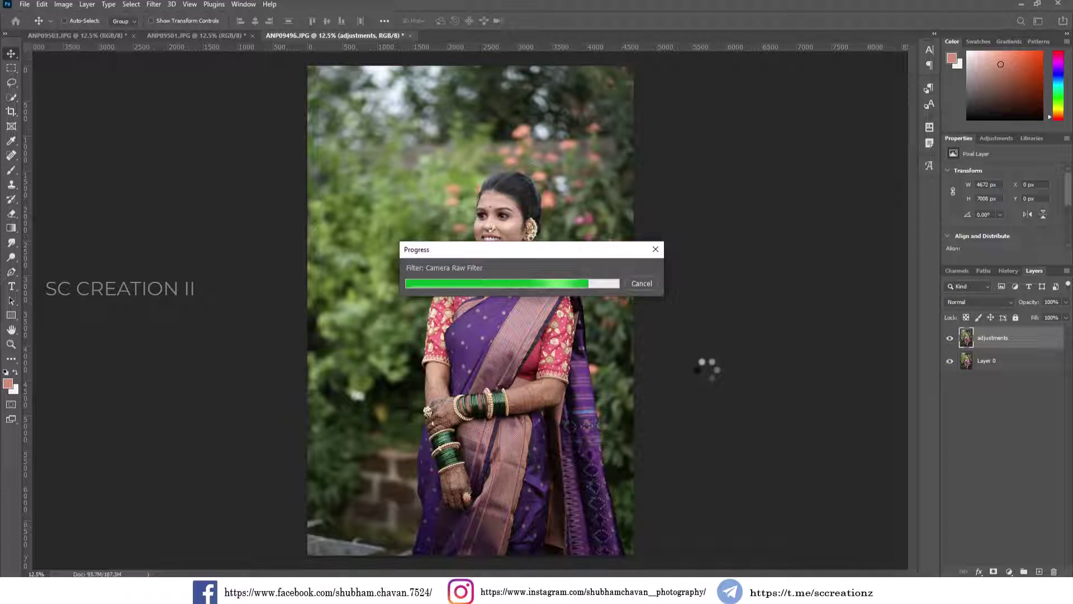
pyautogui.click(949, 339)
pyautogui.click(949, 338)
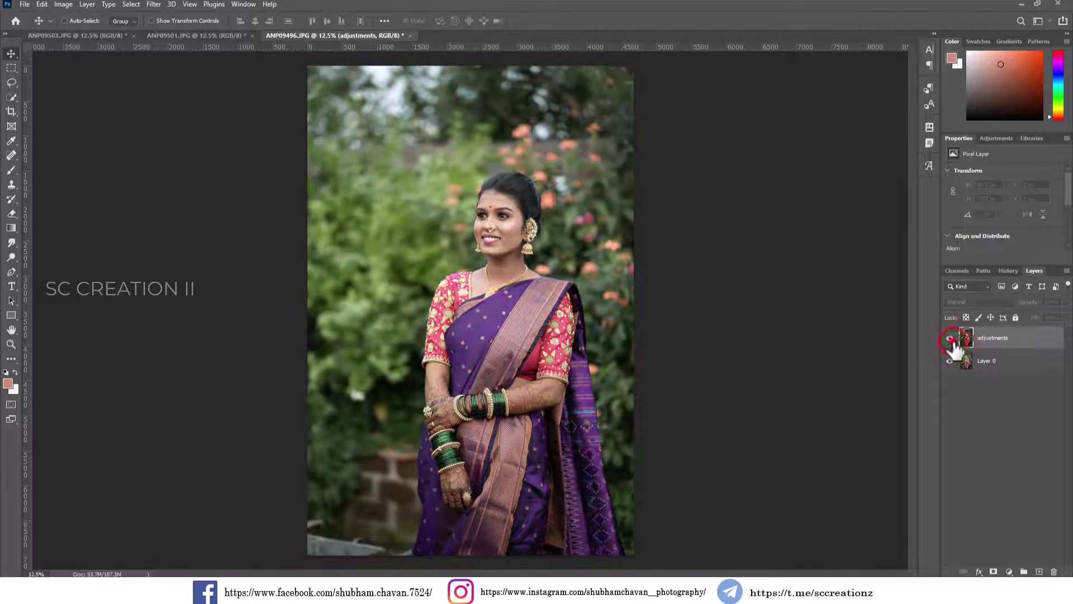
pyautogui.click(949, 338)
pyautogui.scroll(3, 514, 268)
pyautogui.scroll(3, 489, 321)
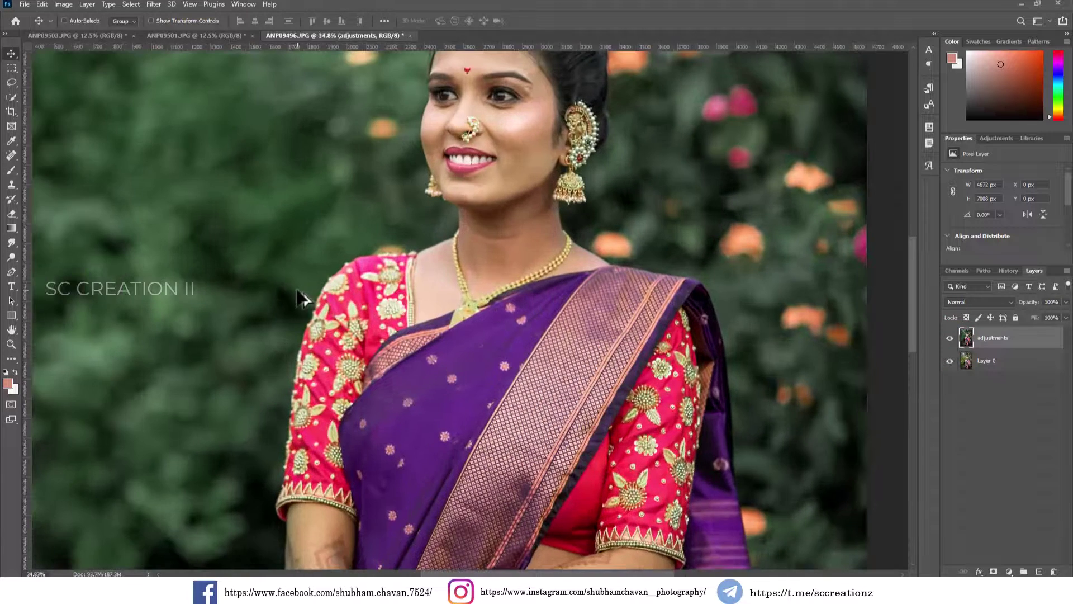
# Step: Set up a Soft Round Eraser at 30% opacity and 700 px size
pyautogui.rightClick(11, 213)
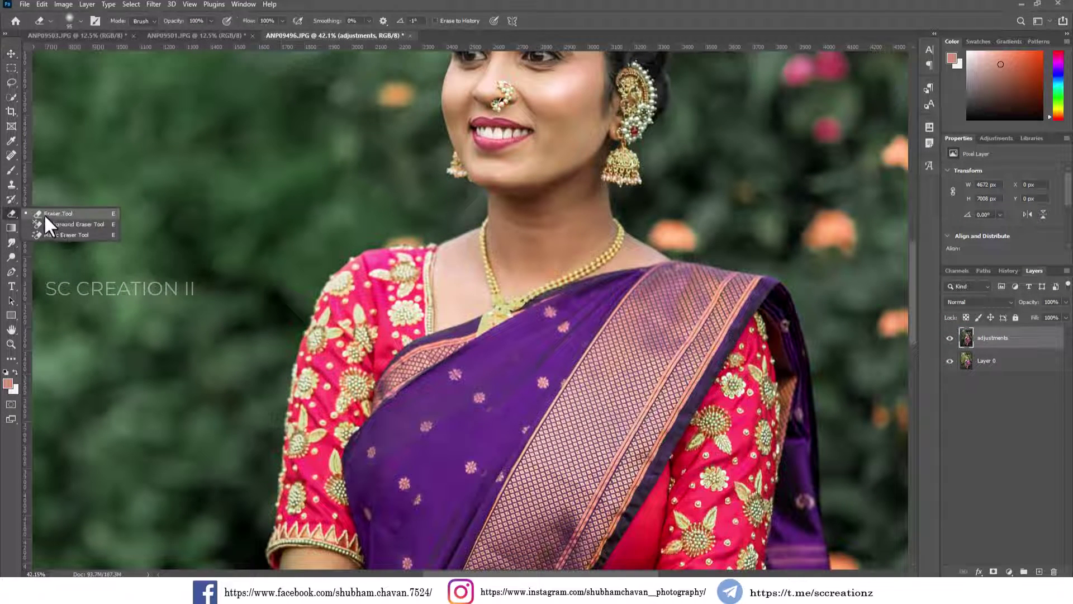
pyautogui.click(63, 213)
pyautogui.rightClick(557, 239)
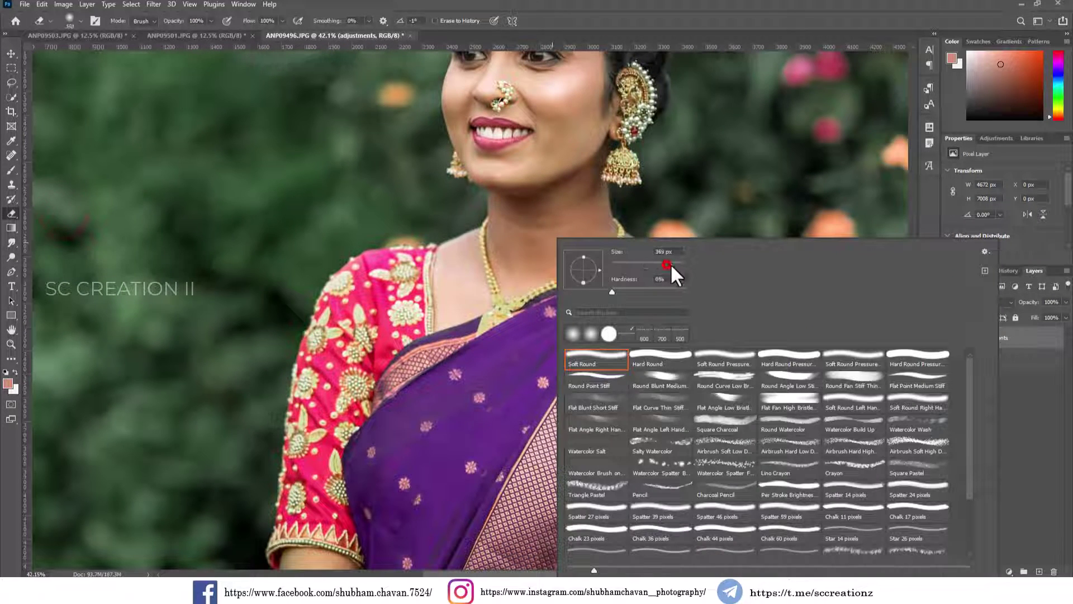
pyautogui.click(555, 208)
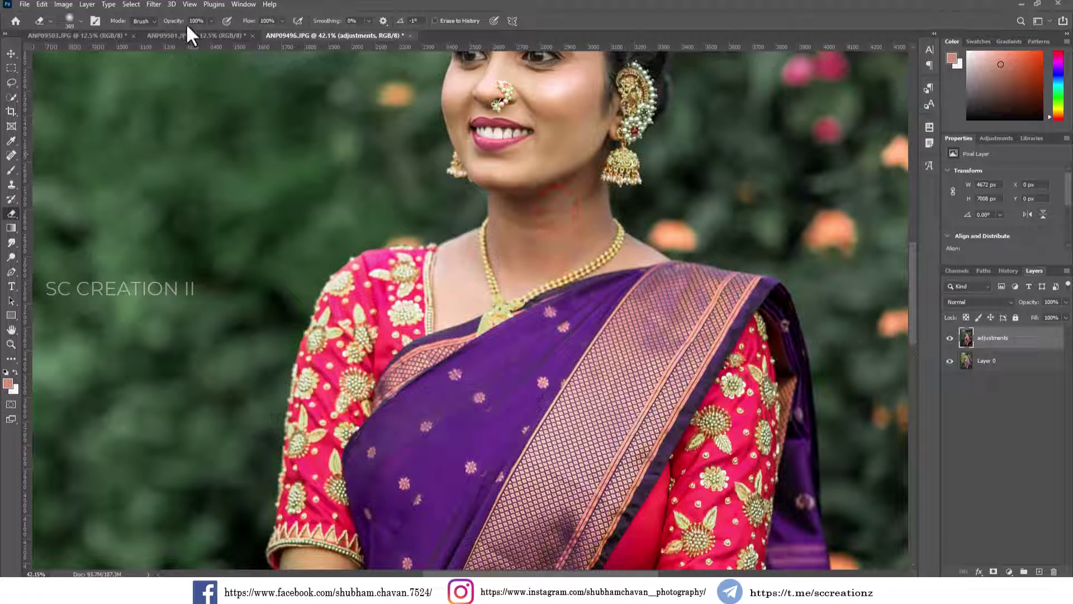
pyautogui.moveTo(200, 34); pyautogui.dragTo(176, 36)
pyautogui.click(556, 211)
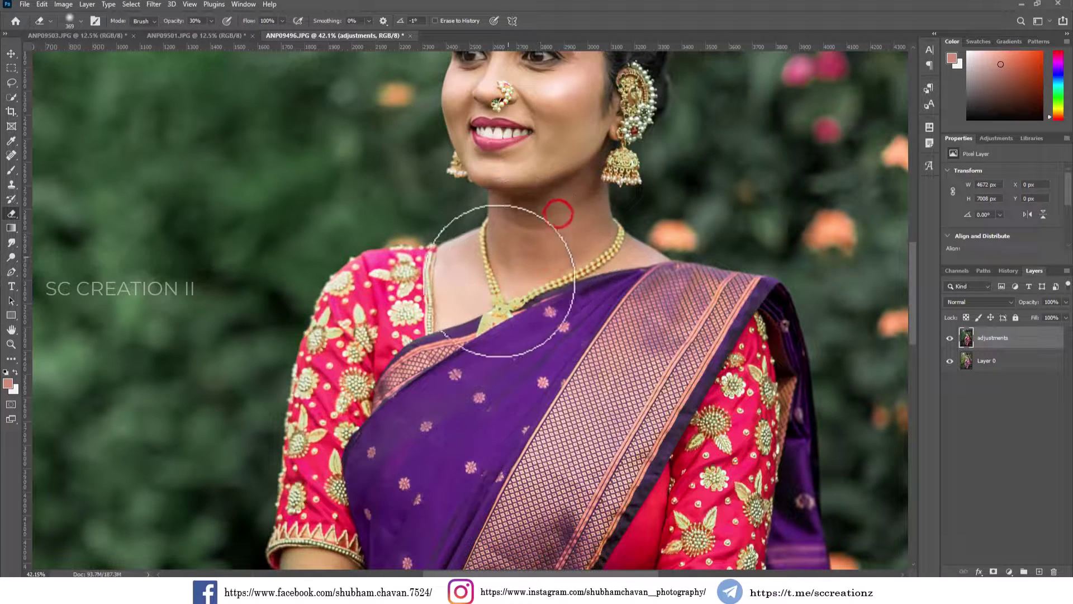
pyautogui.scroll(3, 586, 201)
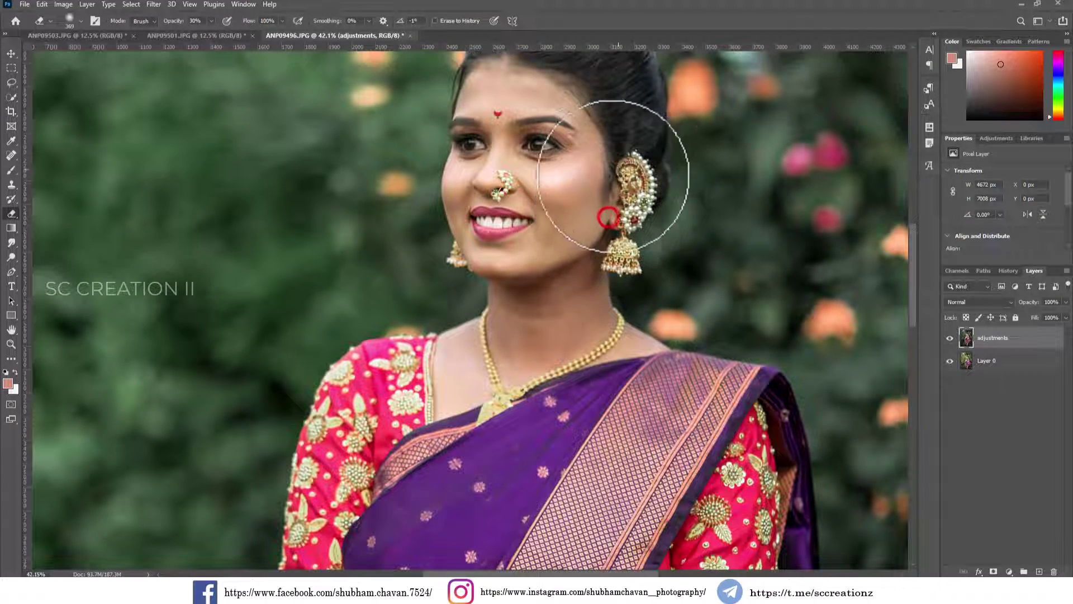
pyautogui.scroll(2, 592, 202)
pyautogui.moveTo(606, 215); pyautogui.dragTo(534, 185)
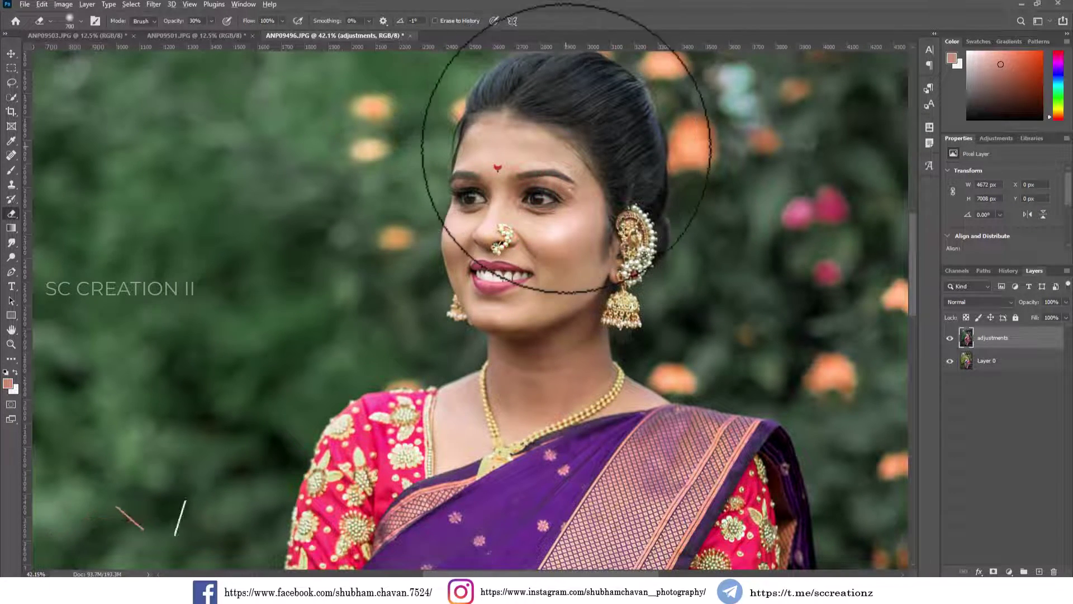
pyautogui.scroll(-1, 578, 240)
pyautogui.scroll(-3, 549, 245)
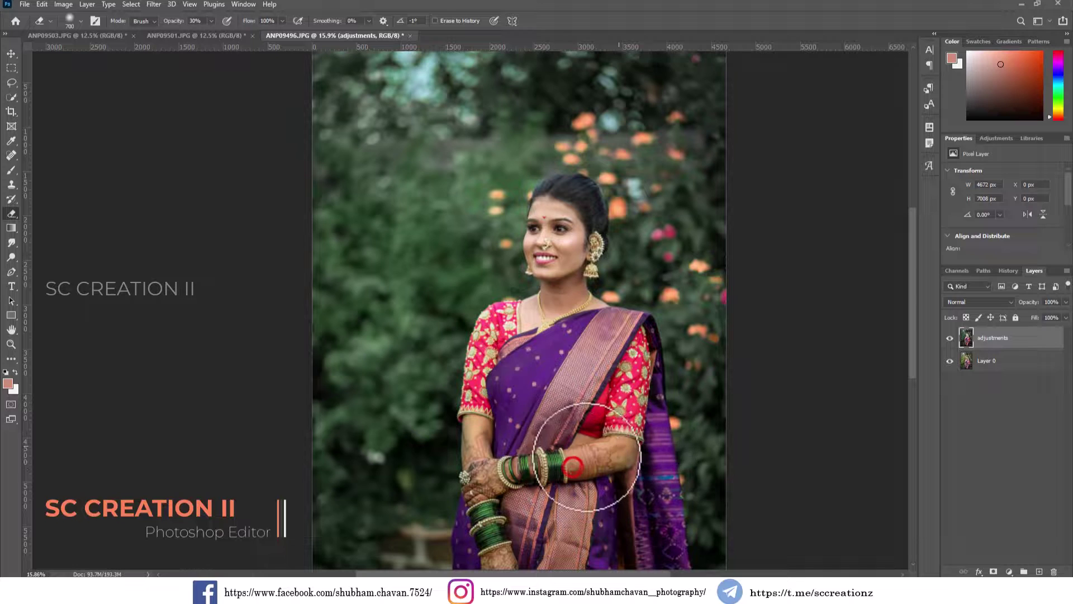
# Step: Erase the grade over the arms and bangles
pyautogui.moveTo(632, 433); pyautogui.dragTo(504, 486)
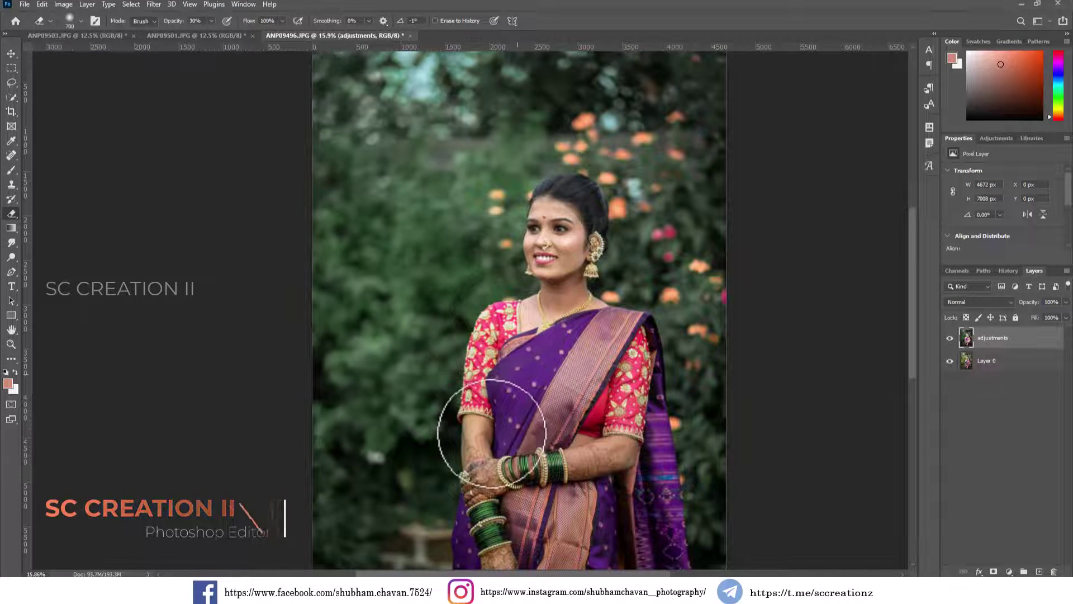
pyautogui.scroll(-1, 506, 559)
pyautogui.scroll(-1, 520, 514)
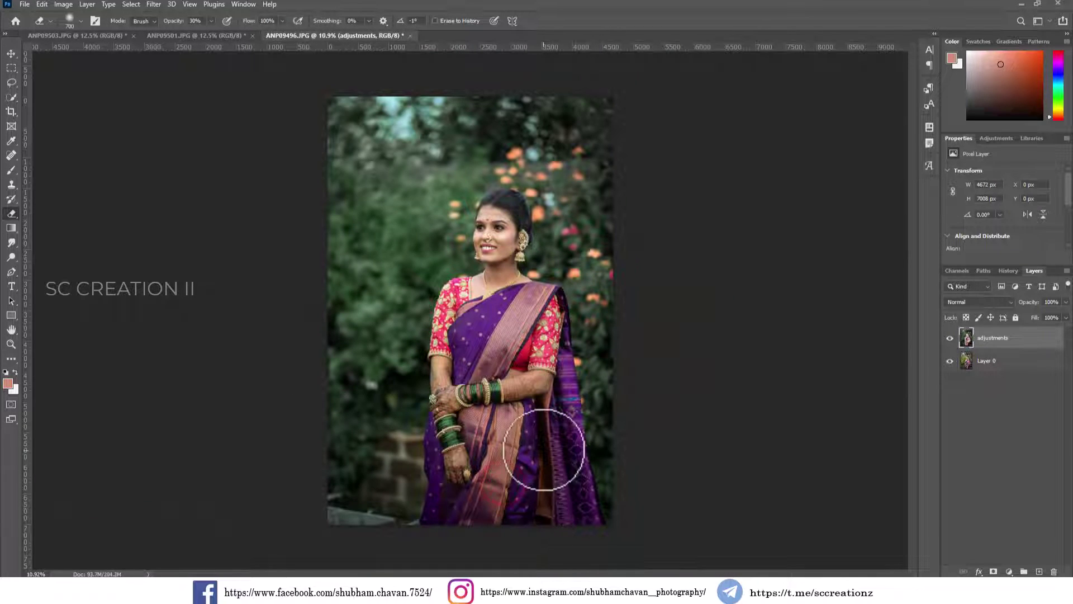
# Step: Toggle the adjustments layer's visibility to compare it with Layer 0
pyautogui.click(950, 338)
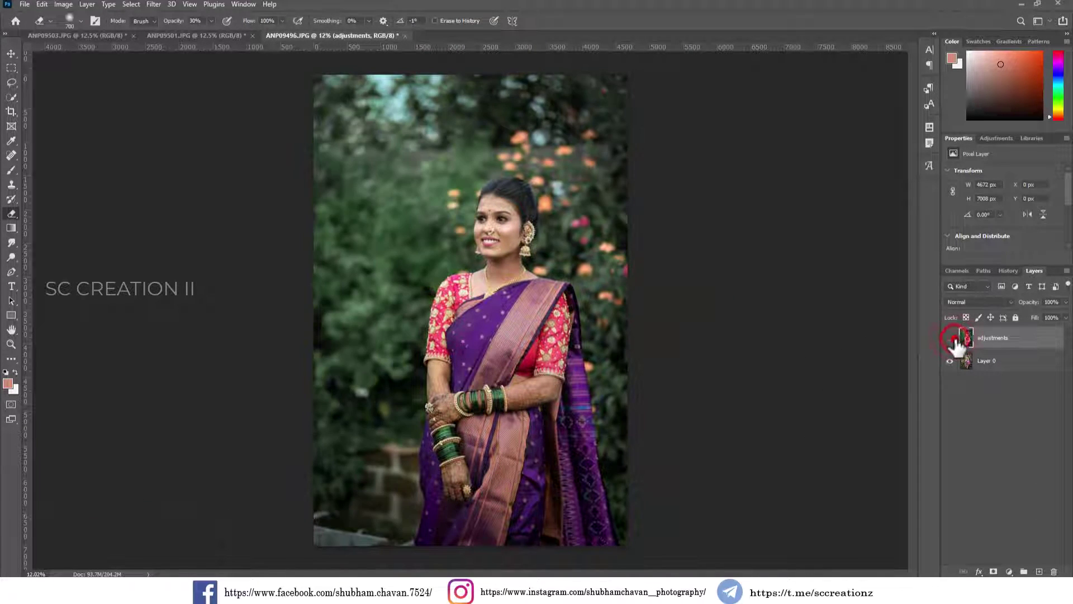
pyautogui.click(950, 338)
pyautogui.click(950, 339)
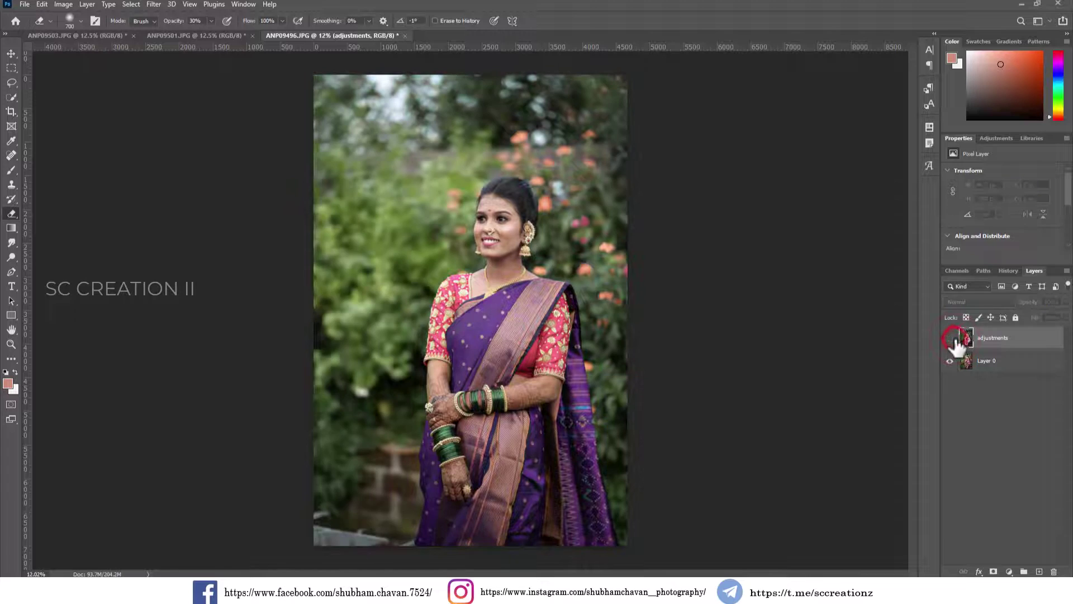
pyautogui.click(950, 338)
# Step: Merge the adjustments layer down into Layer 0
pyautogui.rightClick(1031, 338)
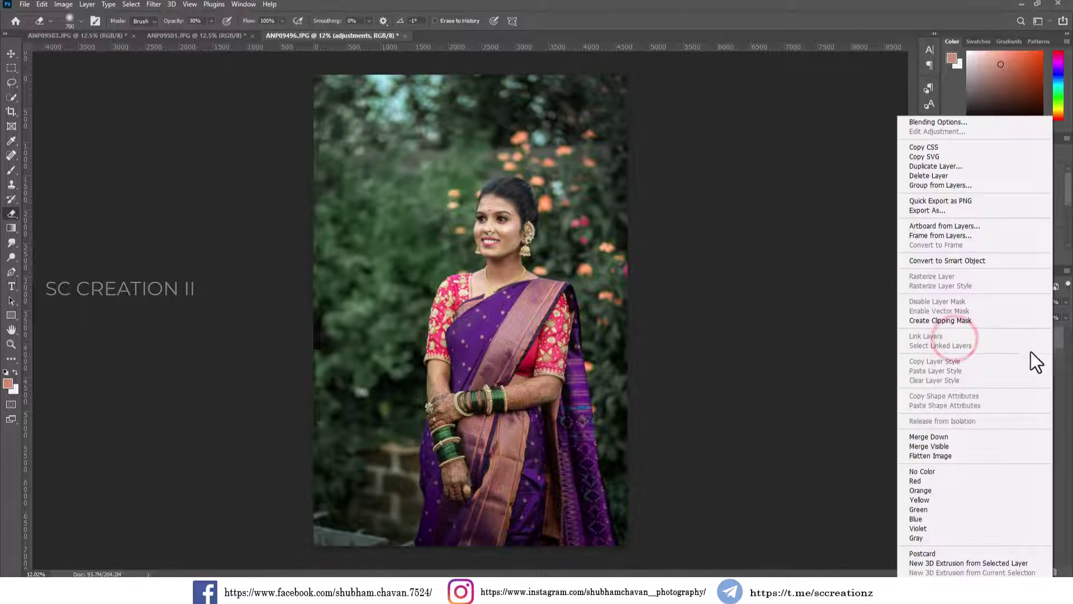
pyautogui.click(957, 439)
pyautogui.scroll(3, 479, 167)
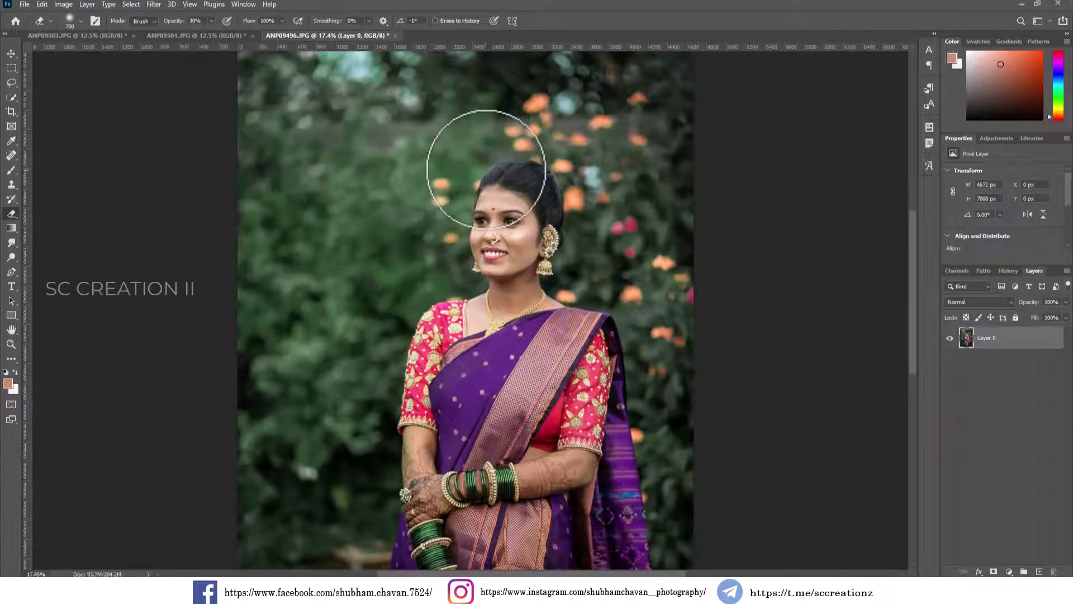
pyautogui.scroll(2, 540, 191)
pyautogui.scroll(2, 541, 191)
pyautogui.scroll(1, 541, 192)
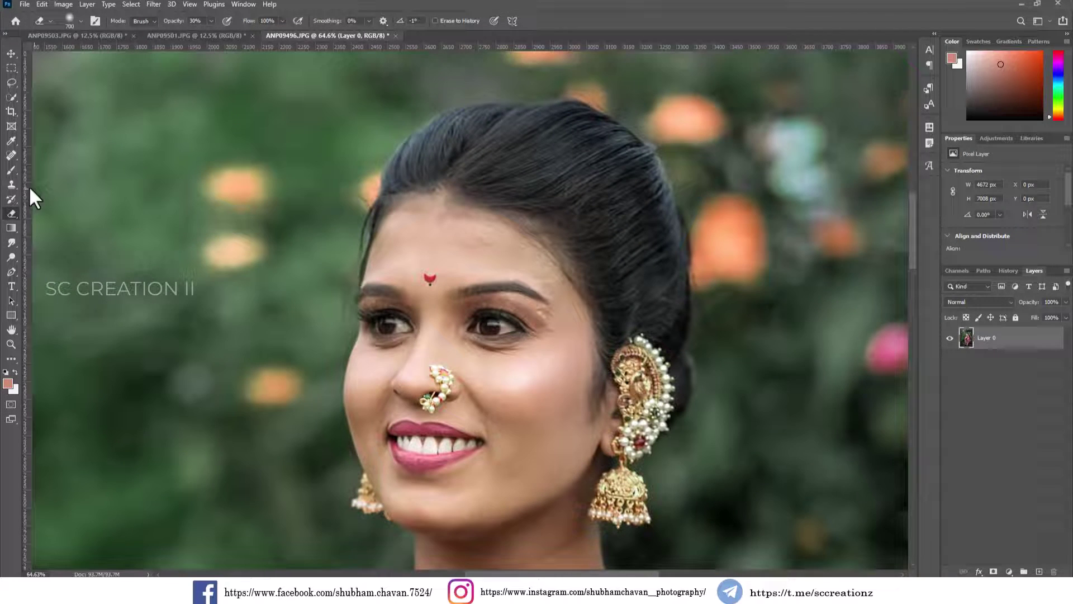
# Step: Spot-heal blemishes across the forehead, brow and beside the eye's outer corner
pyautogui.click(11, 155)
pyautogui.click(81, 158)
pyautogui.scroll(2, 508, 219)
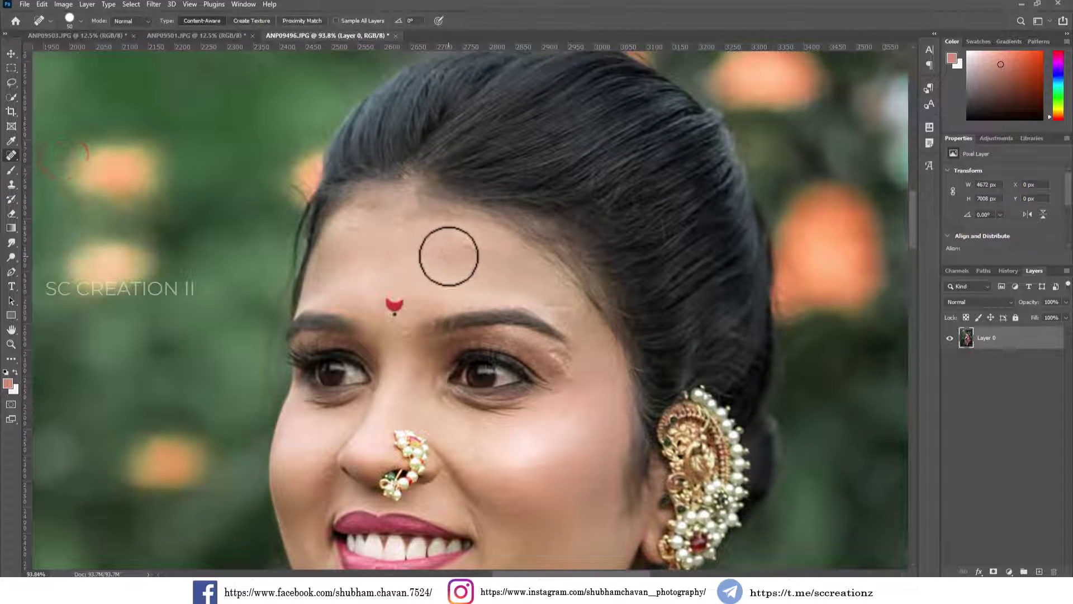
pyautogui.moveTo(447, 256); pyautogui.dragTo(473, 252)
pyautogui.moveTo(477, 264)
pyautogui.mouseDown()
pyautogui.moveTo(539, 280)
pyautogui.moveTo(532, 268)
pyautogui.mouseUp()
pyautogui.rightClick(541, 281)
pyautogui.moveTo(549, 306); pyautogui.dragTo(581, 307)
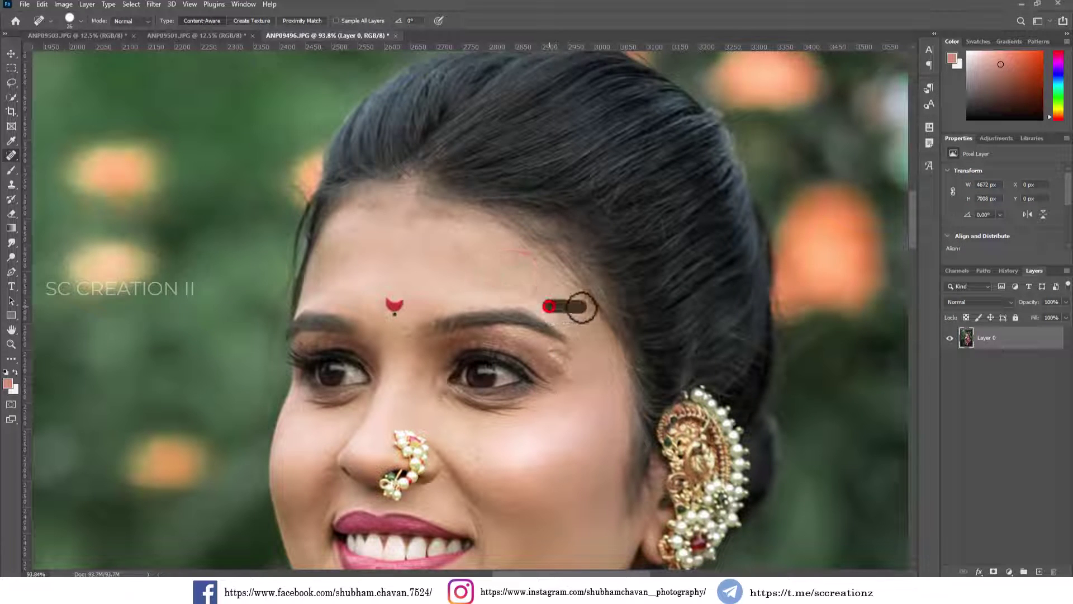
pyautogui.moveTo(556, 354); pyautogui.dragTo(597, 379)
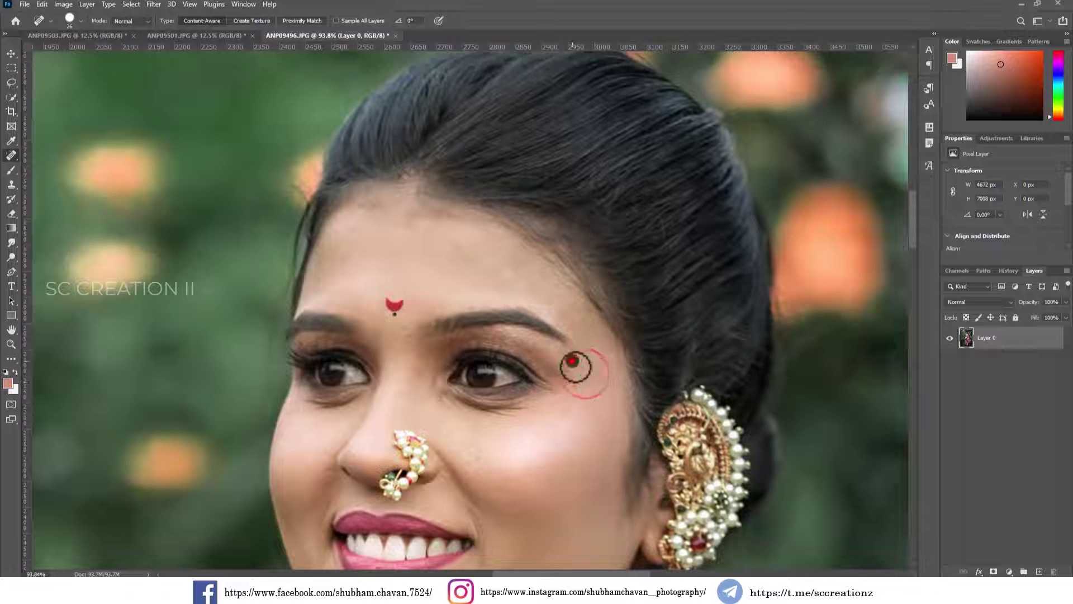
# Step: Heal three more spots on the upper-left forehead
pyautogui.click(357, 256)
pyautogui.click(345, 225)
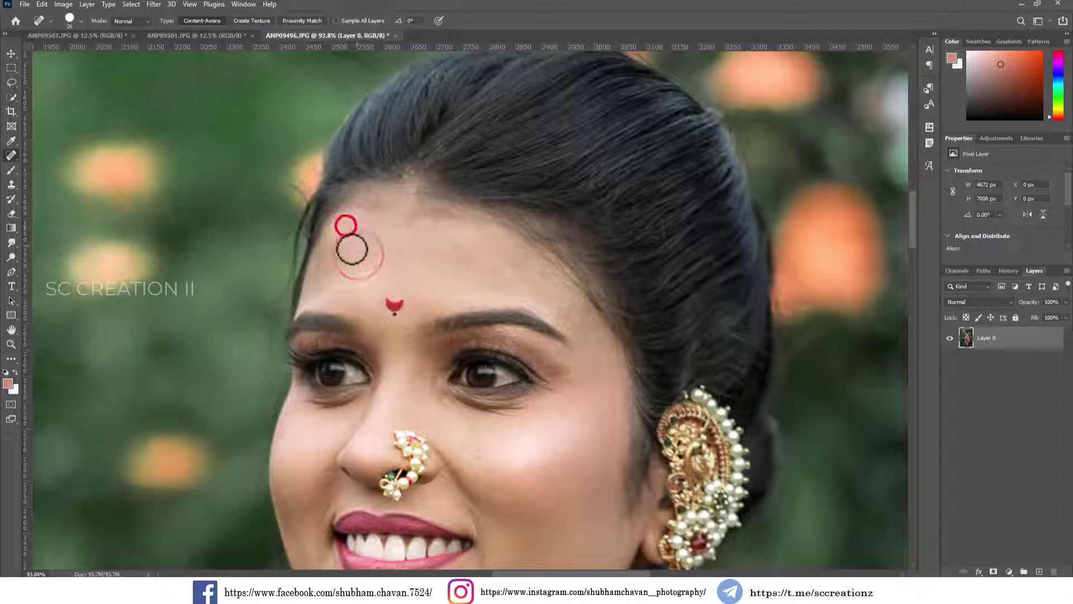
pyautogui.click(321, 248)
pyautogui.scroll(-2, 394, 302)
pyautogui.scroll(1, 458, 419)
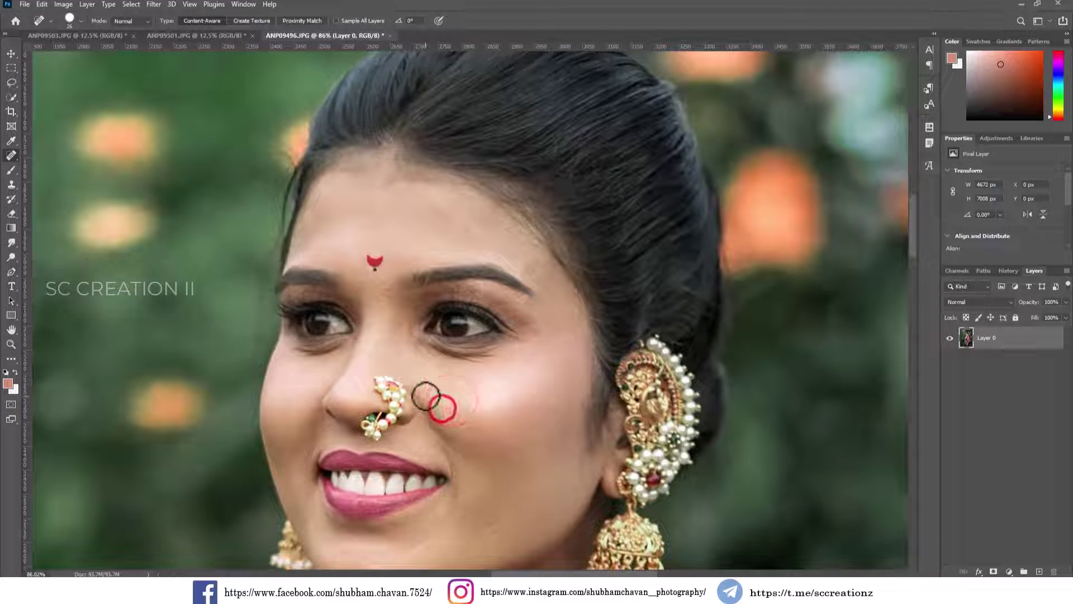
# Step: Heal the spots on both cheeks and the chin, and reopen Portraiture
pyautogui.click(468, 427)
pyautogui.click(503, 407)
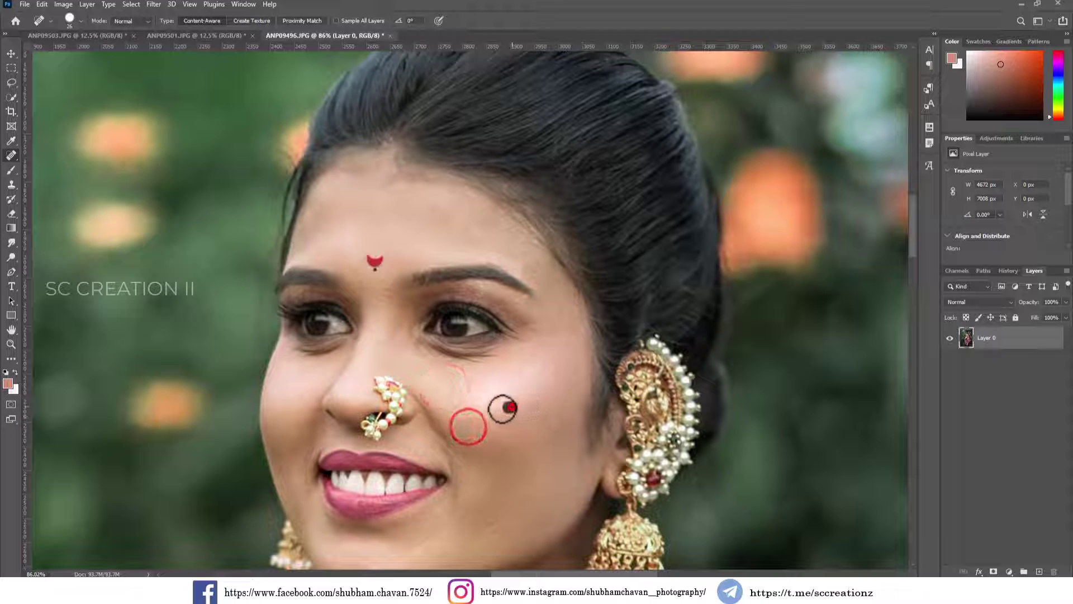
pyautogui.scroll(-2, 525, 458)
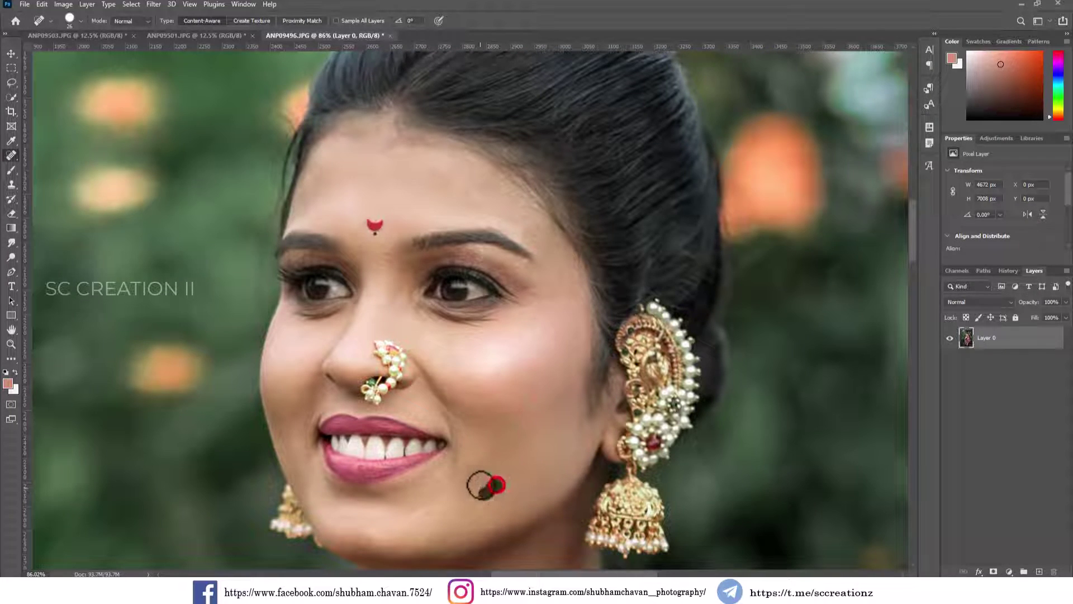
pyautogui.click(456, 487)
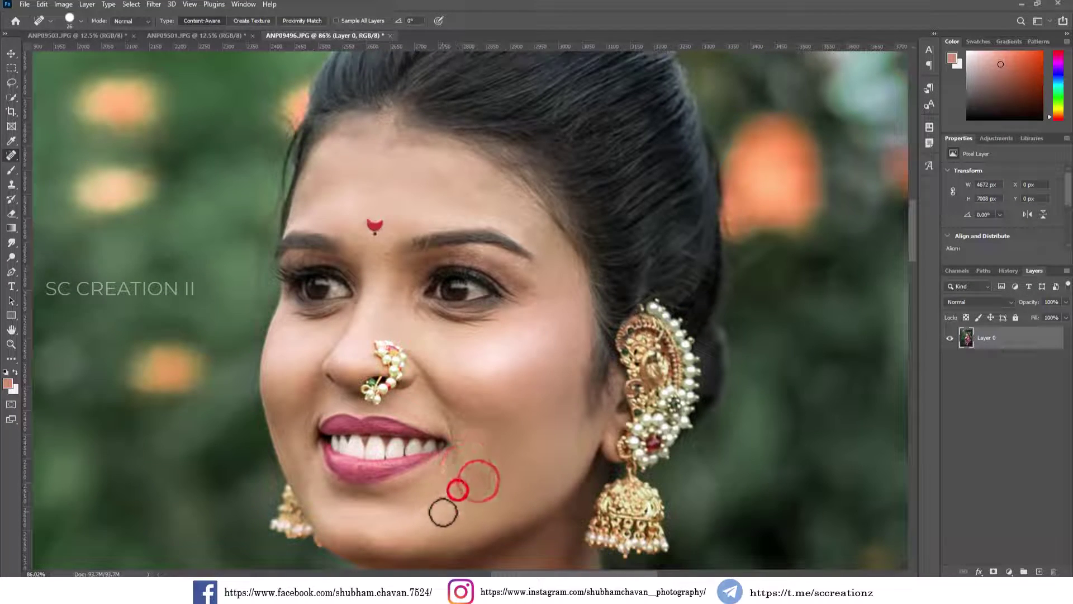
pyautogui.click(441, 512)
pyautogui.click(421, 498)
pyautogui.click(422, 545)
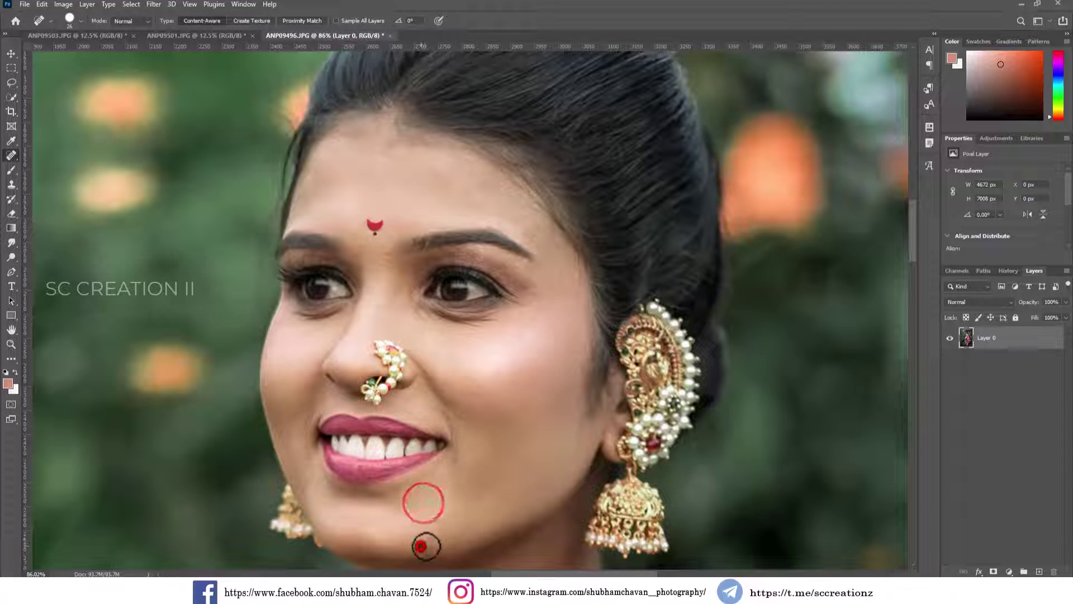
pyautogui.click(289, 370)
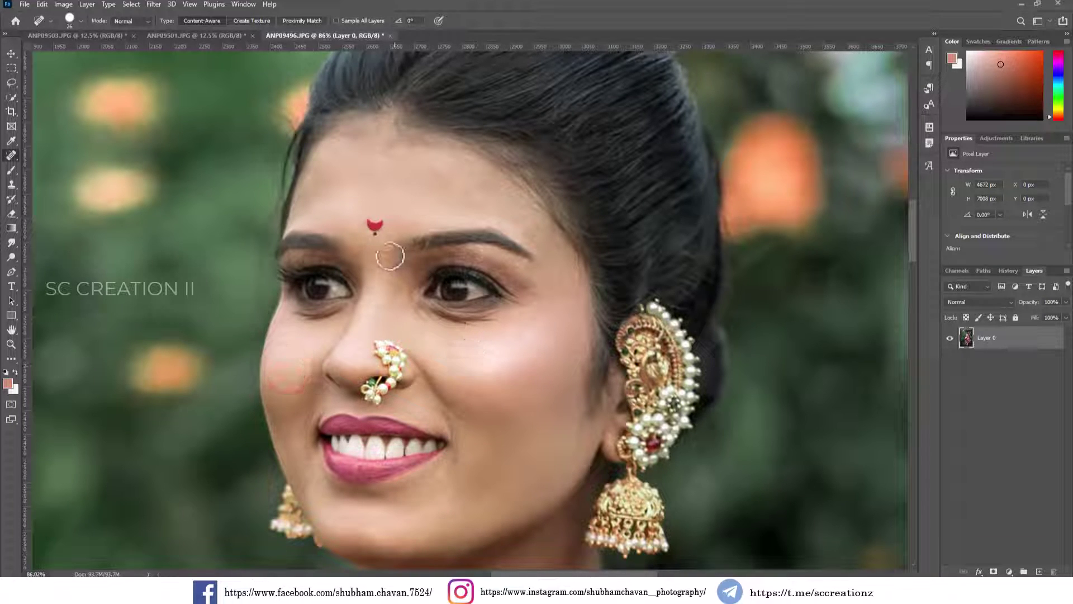
pyautogui.scroll(-2, 387, 253)
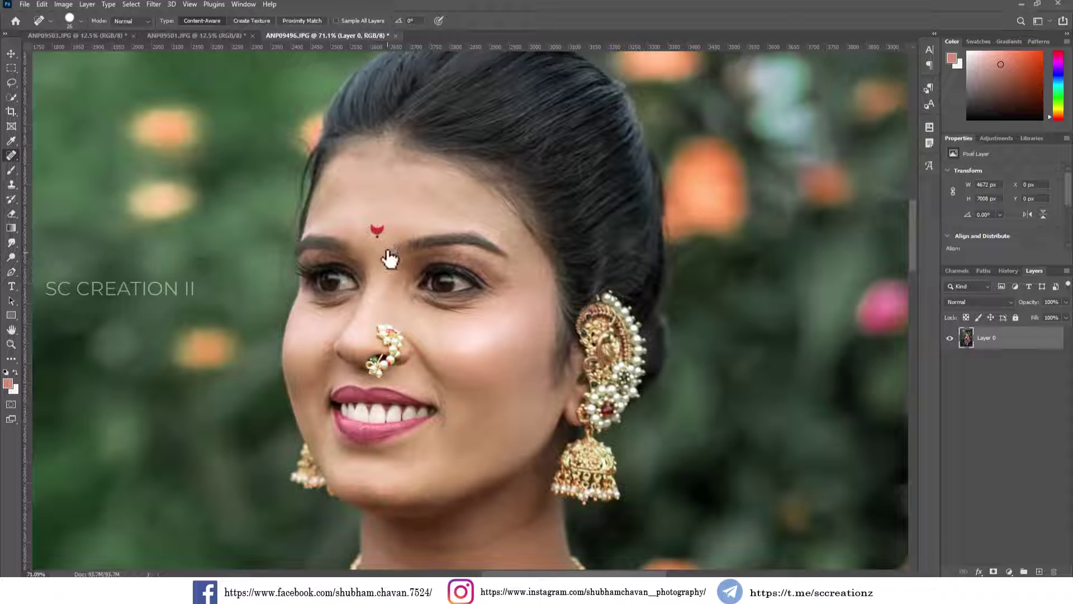
pyautogui.hotkey('ctrl', 'alt', 'f')
# Step: Add the face skin to Portraiture's mask with the eyedropper and apply the smoothing
pyautogui.click(250, 278)
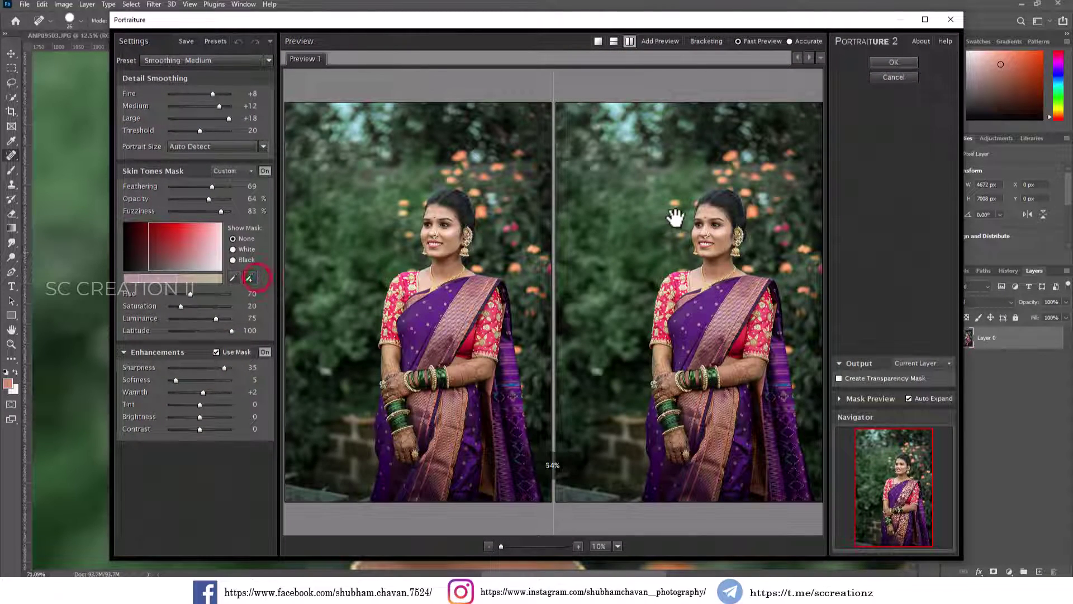
pyautogui.scroll(2, 718, 235)
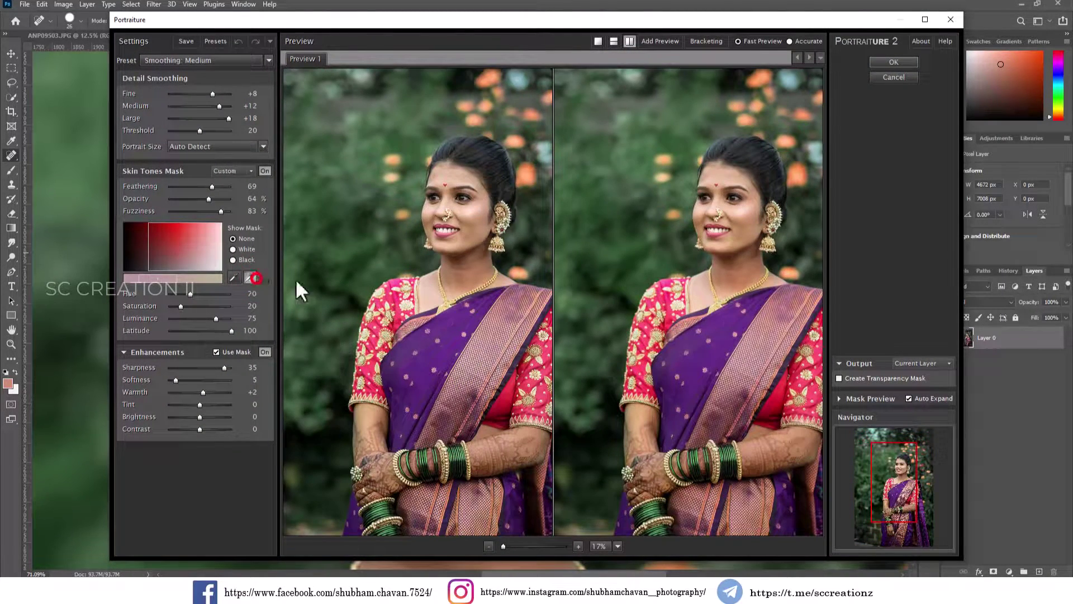
pyautogui.click(738, 213)
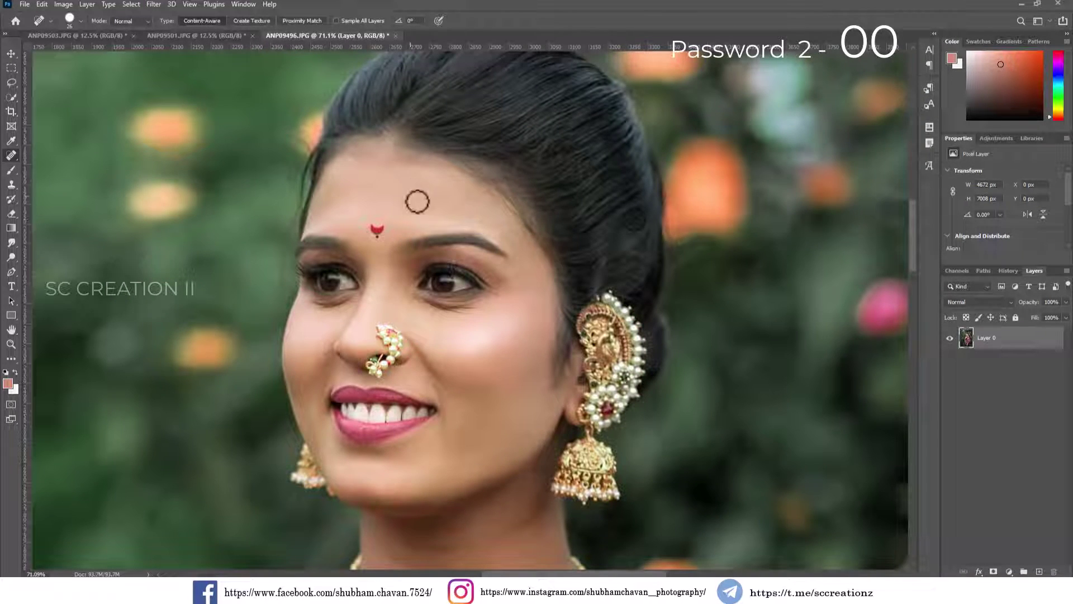
pyautogui.scroll(-1, 531, 242)
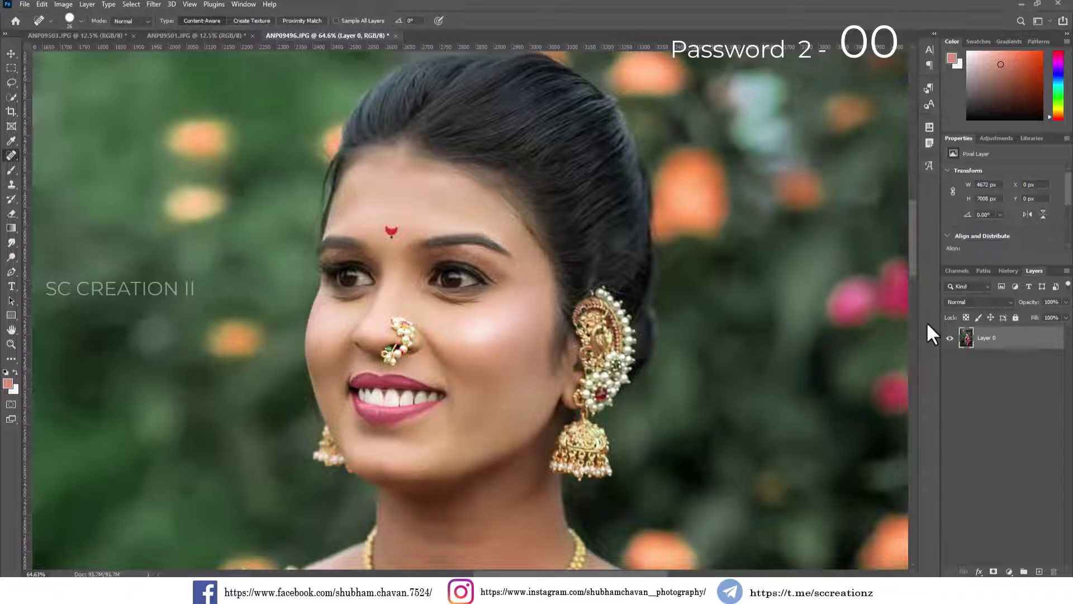
pyautogui.scroll(-5, 567, 326)
pyautogui.scroll(-2, 561, 327)
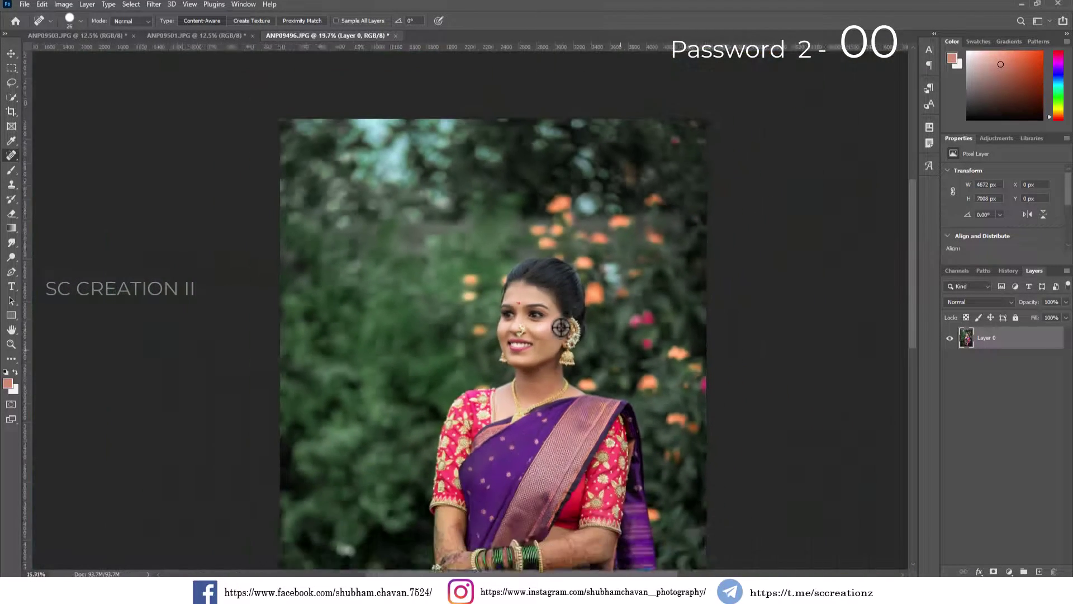
pyautogui.scroll(-3, 561, 327)
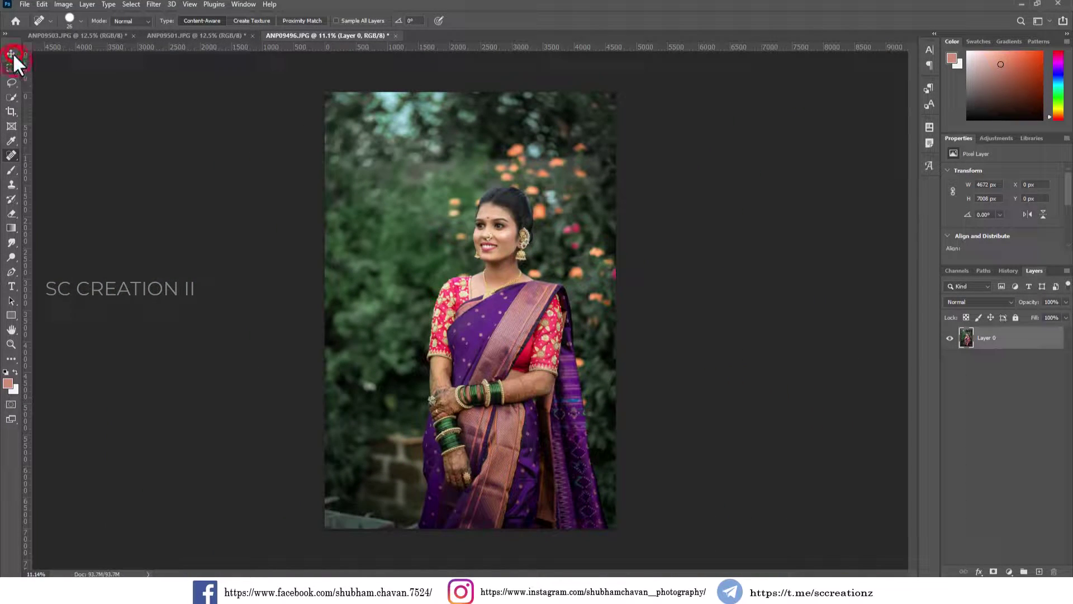
pyautogui.moveTo(13, 53); pyautogui.dragTo(25, 62)
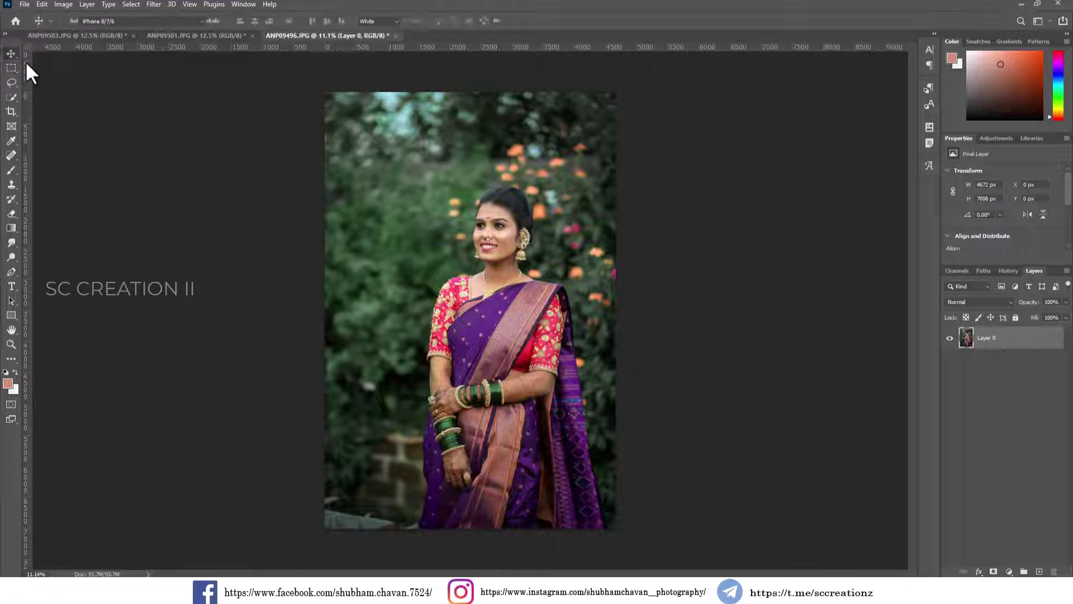
# Step: Open the Camera Raw Filter on ANP09501.JPG
pyautogui.click(224, 34)
pyautogui.click(154, 4)
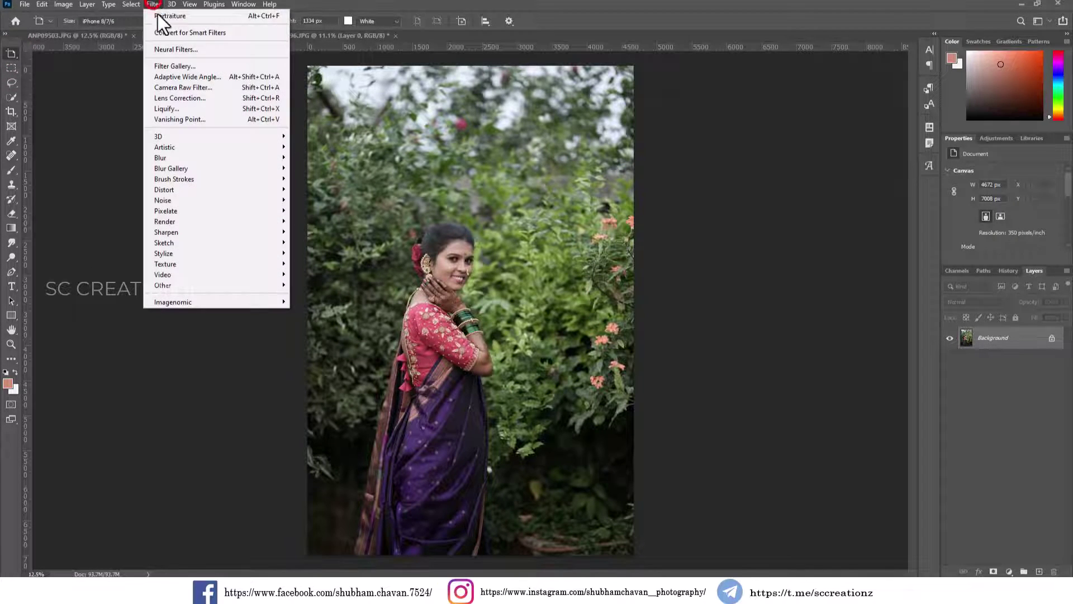
pyautogui.click(174, 88)
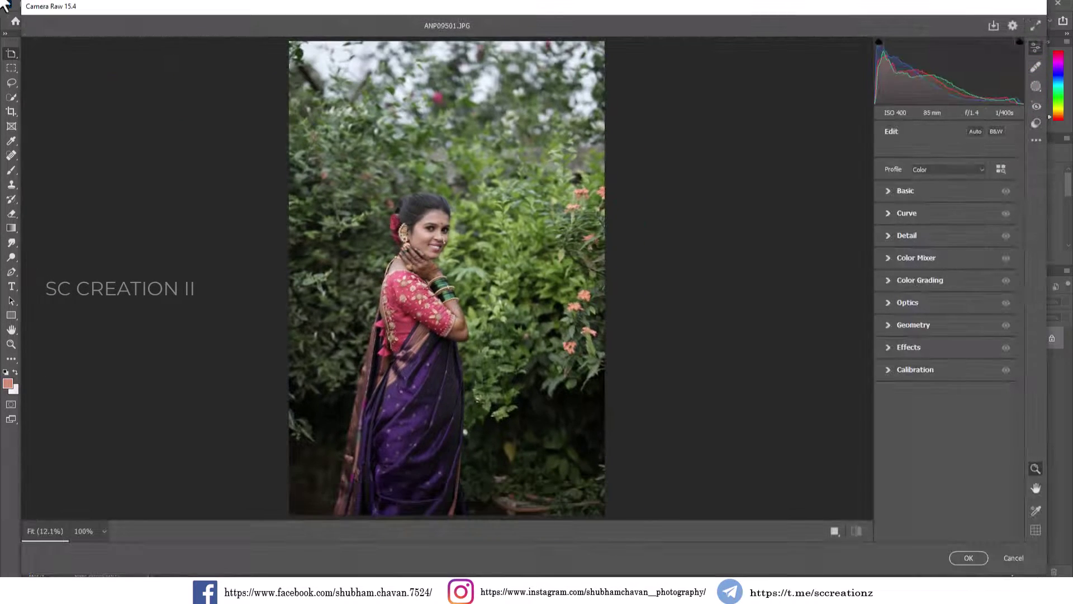
# Step: Load the 'bridal xmp by sc creation.xmp' settings and apply them to the photo
pyautogui.click(1035, 140)
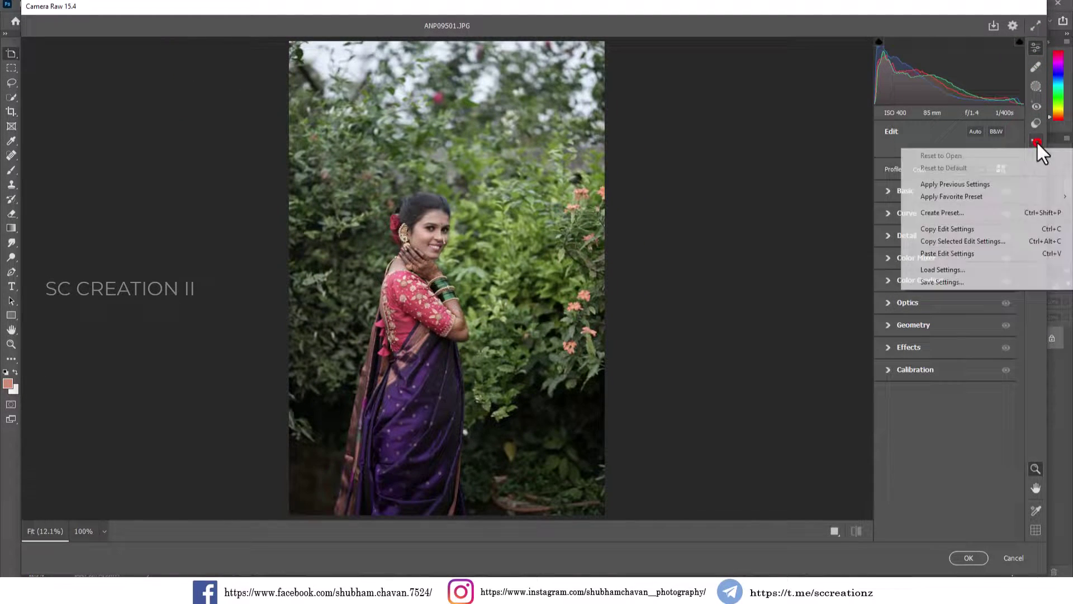
pyautogui.click(950, 273)
pyautogui.click(523, 304)
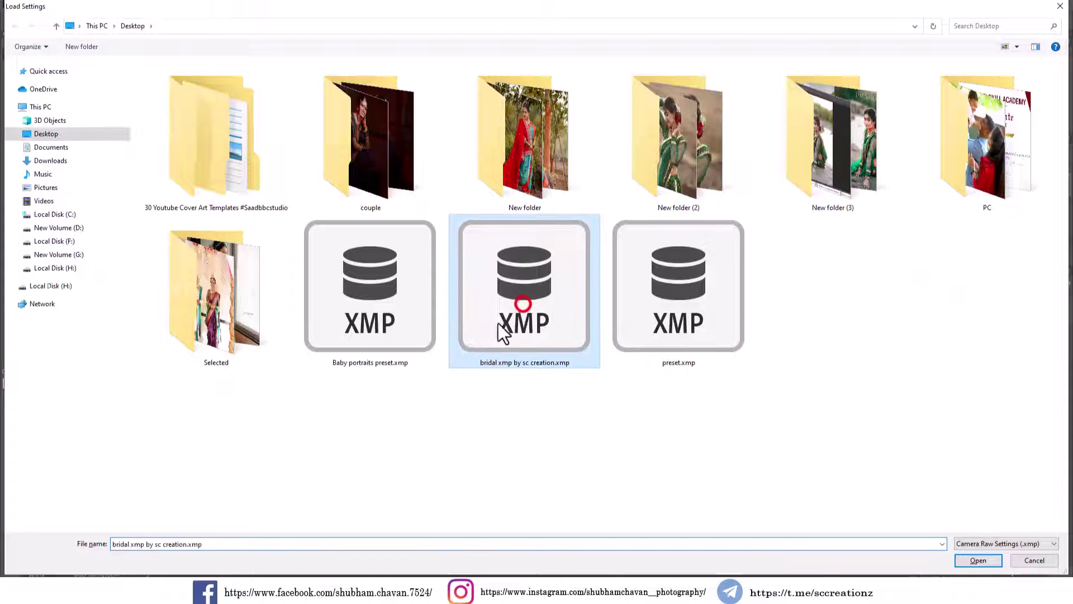
pyautogui.doubleClick(524, 306)
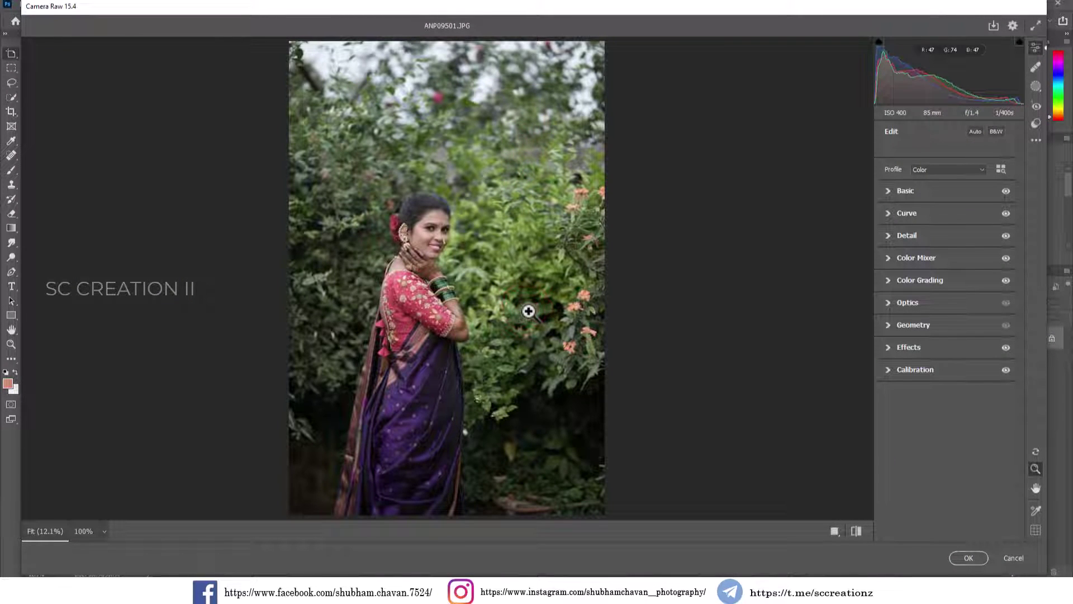
pyautogui.moveTo(428, 246); pyautogui.dragTo(479, 278)
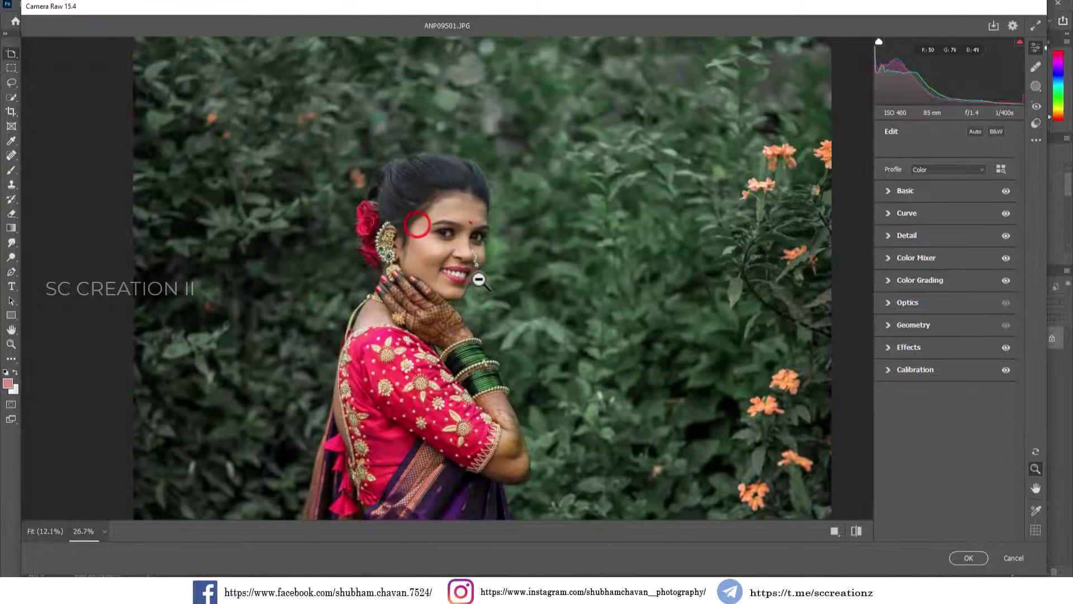
pyautogui.click(968, 558)
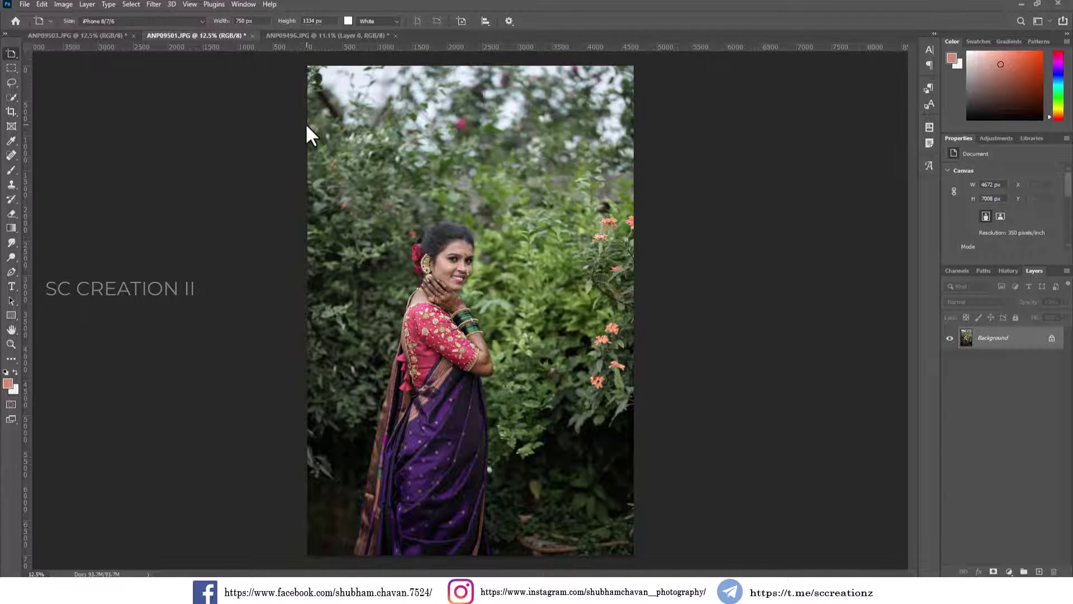
# Step: Select the Move Tool and make ANP09503.JPG the active document
pyautogui.rightClick(11, 53)
pyautogui.click(49, 54)
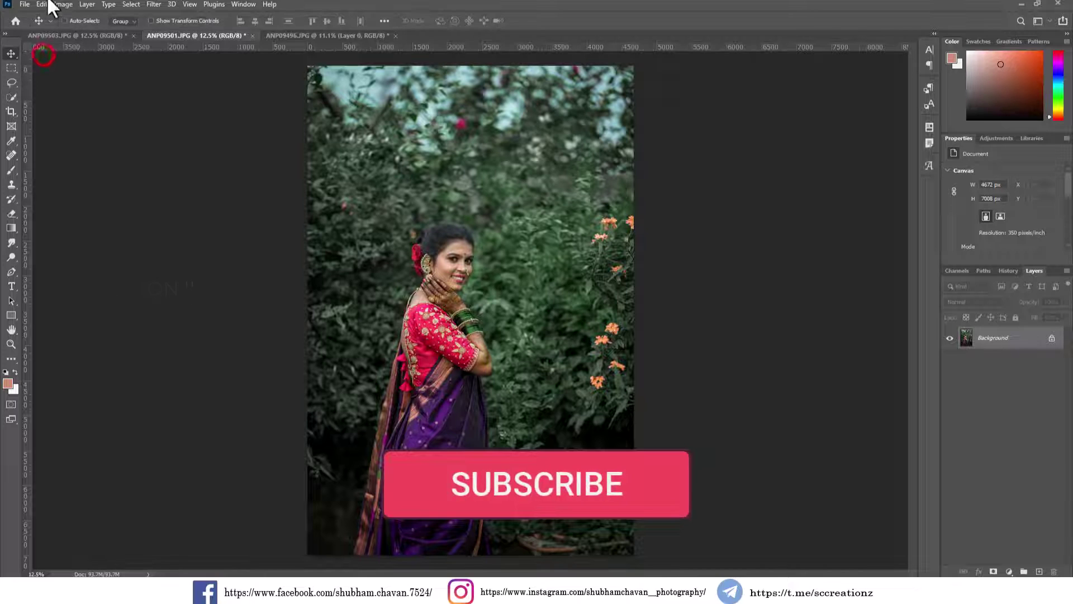
pyautogui.click(75, 36)
pyautogui.click(140, 4)
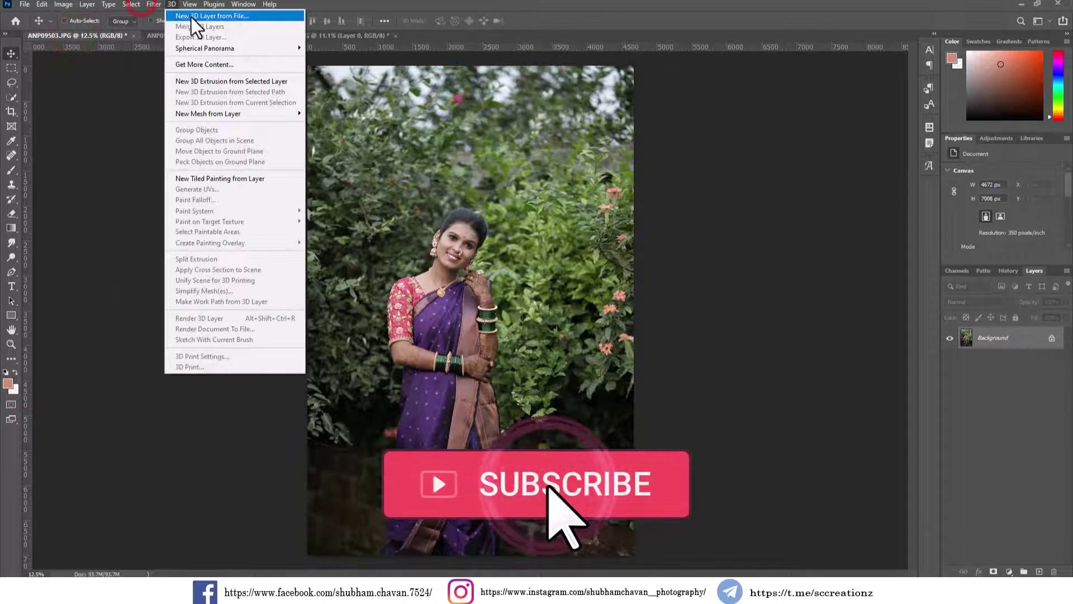
pyautogui.press('Escape')
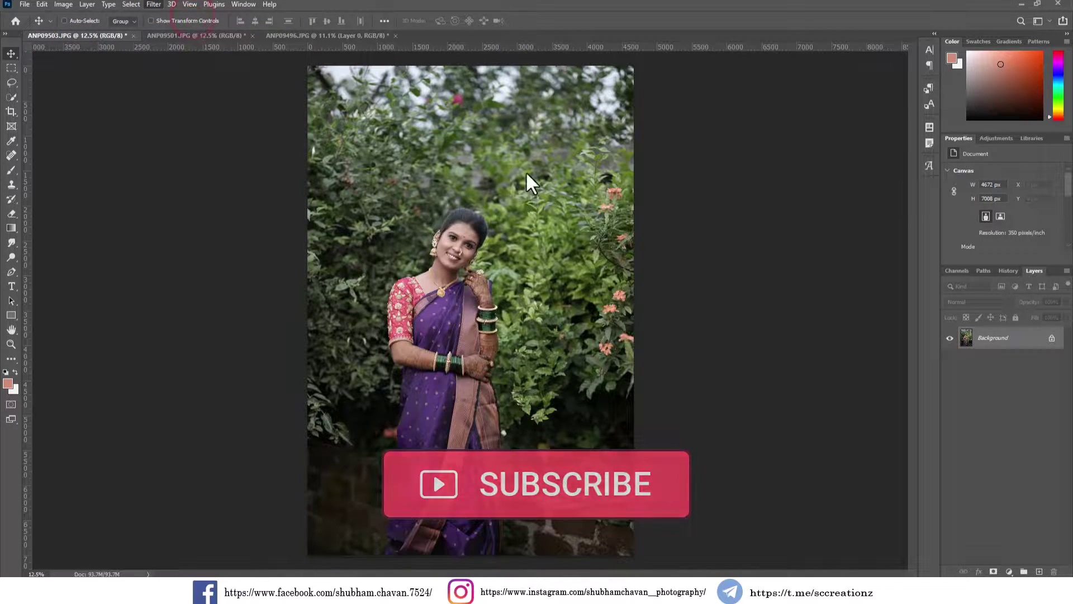